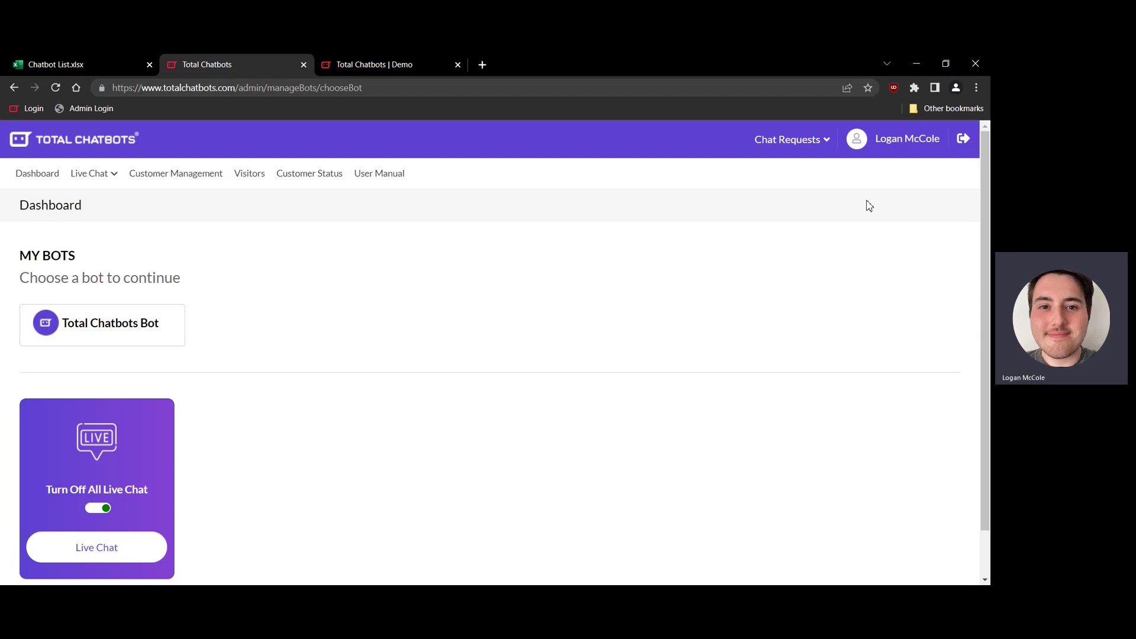
Step: Switch to the chatbot demo page and request a live chat with the SME Sales team
{"action": "left_click", "coordinate": [91, 174]}
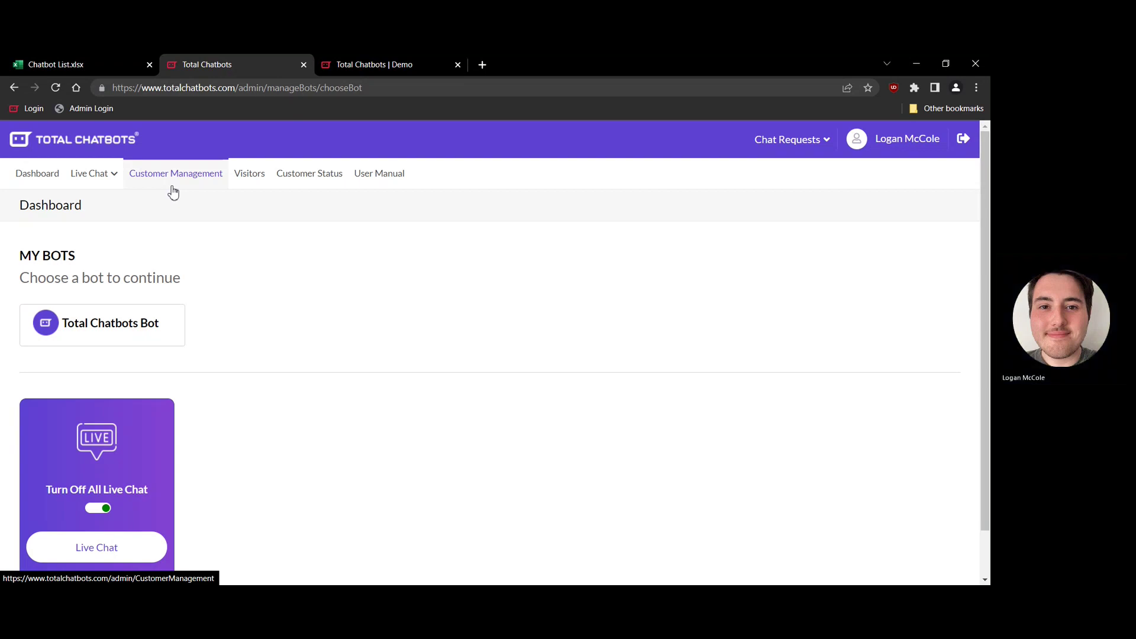
{"action": "left_click", "coordinate": [383, 69]}
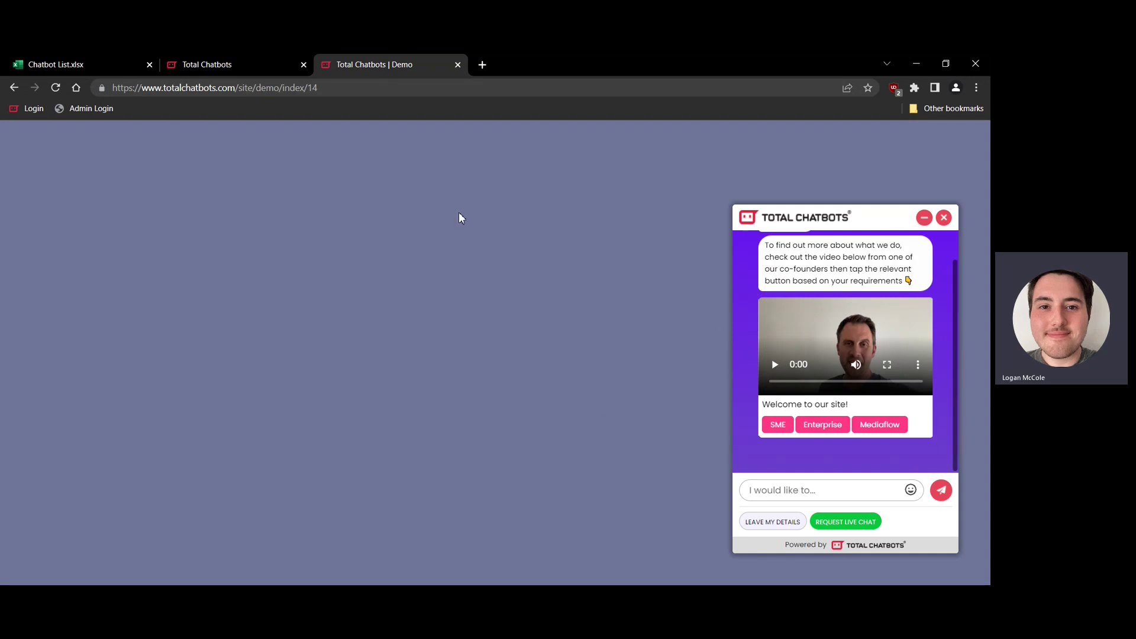
{"action": "left_click", "coordinate": [240, 69]}
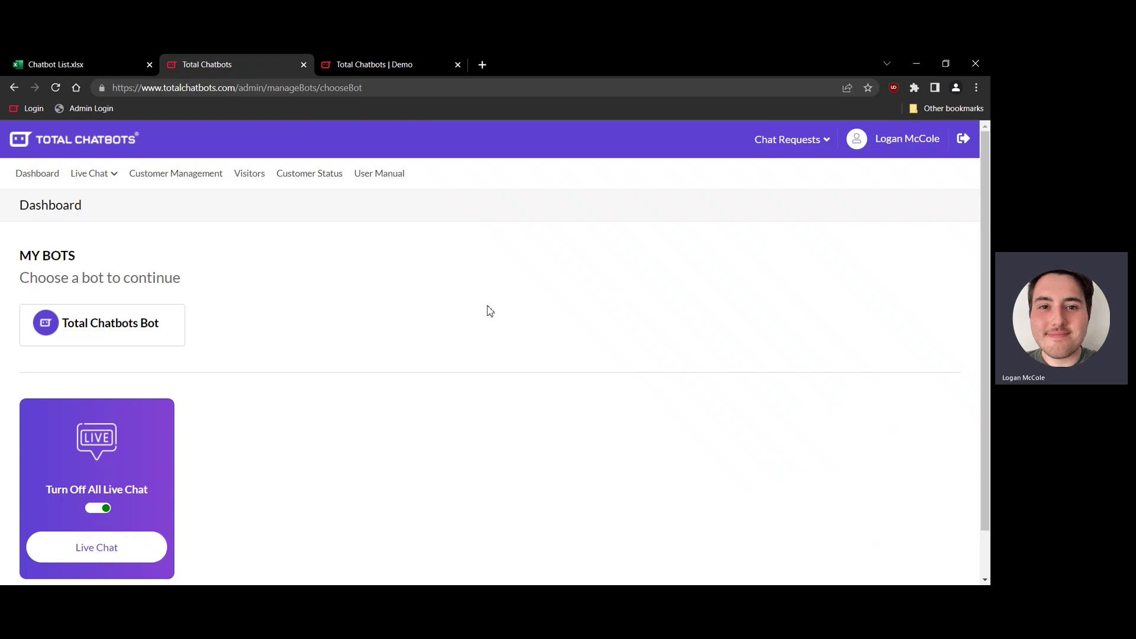
{"action": "left_click", "coordinate": [363, 70]}
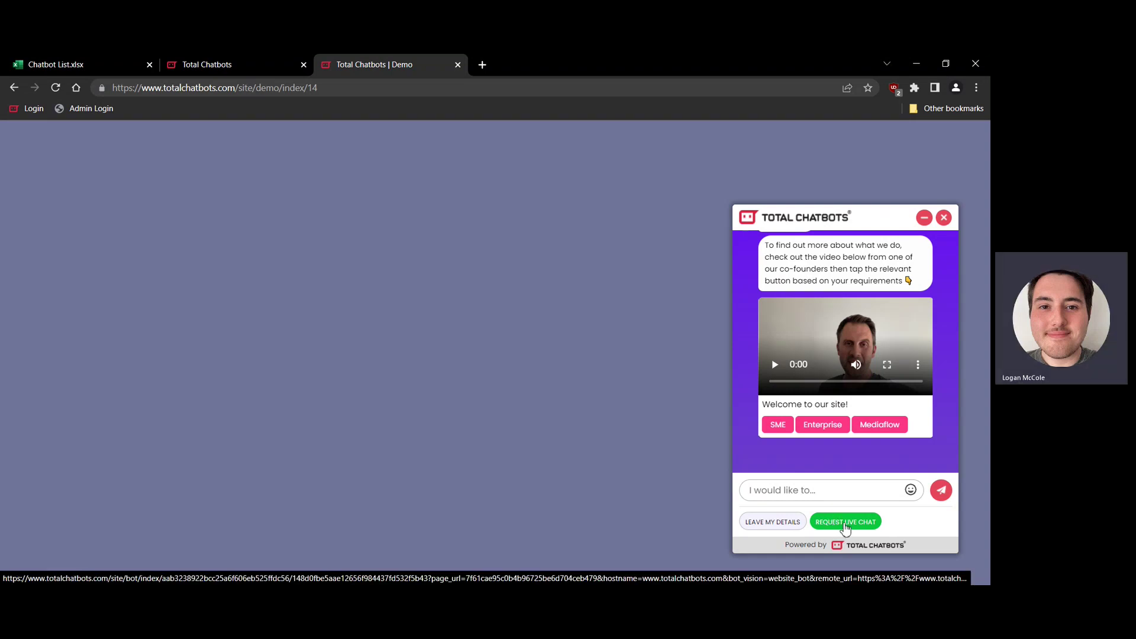
{"action": "left_click", "coordinate": [845, 522]}
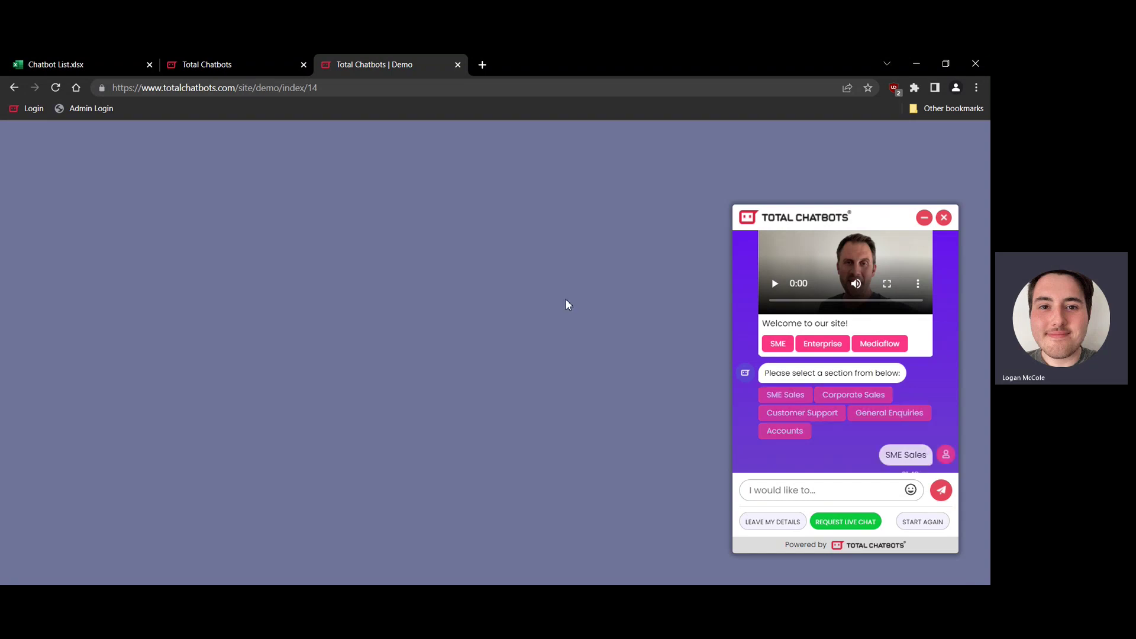
Step: Accept the incoming SME Sales live chat request in the admin dashboard and send the visitor the message "Hello!"
{"action": "left_click", "coordinate": [189, 61]}
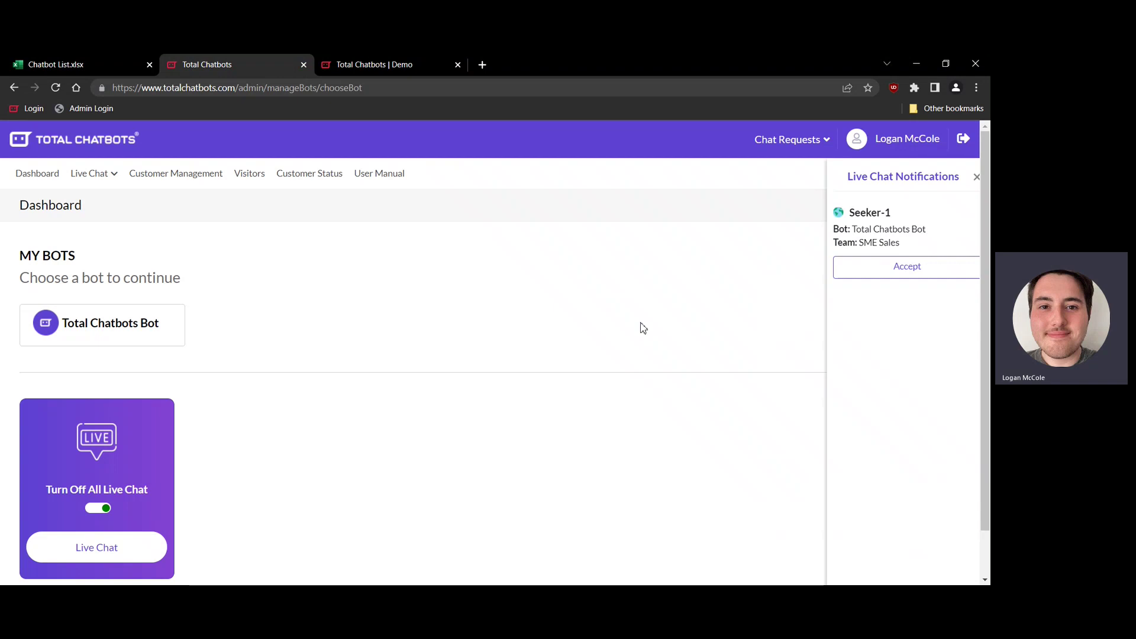
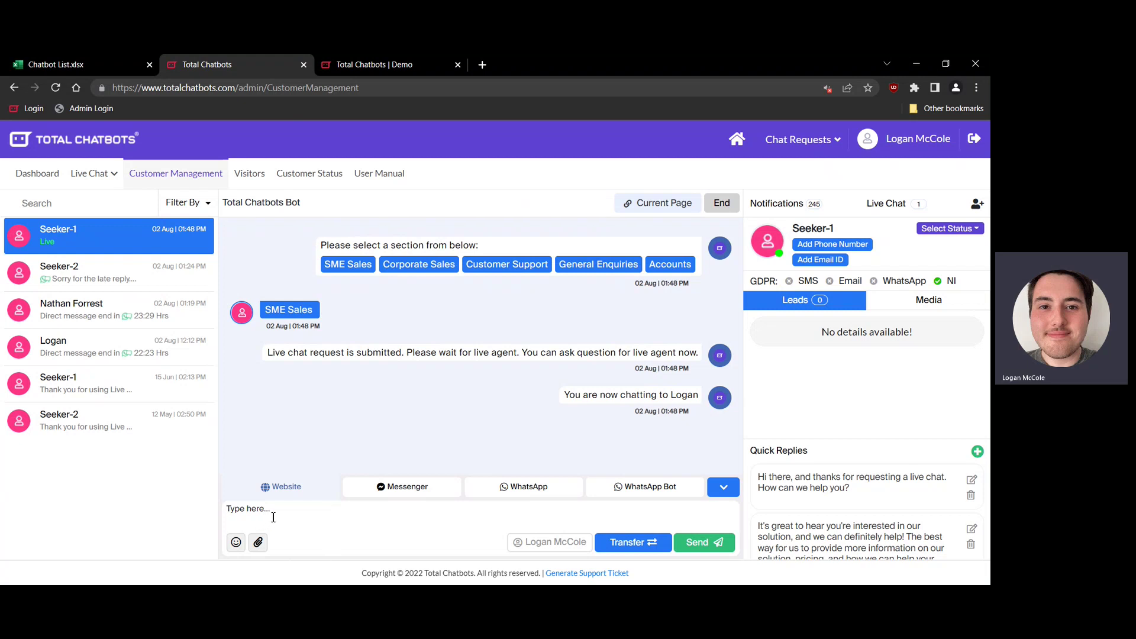
{"action": "type", "text": "Hello!"}
{"action": "key", "text": "Return"}
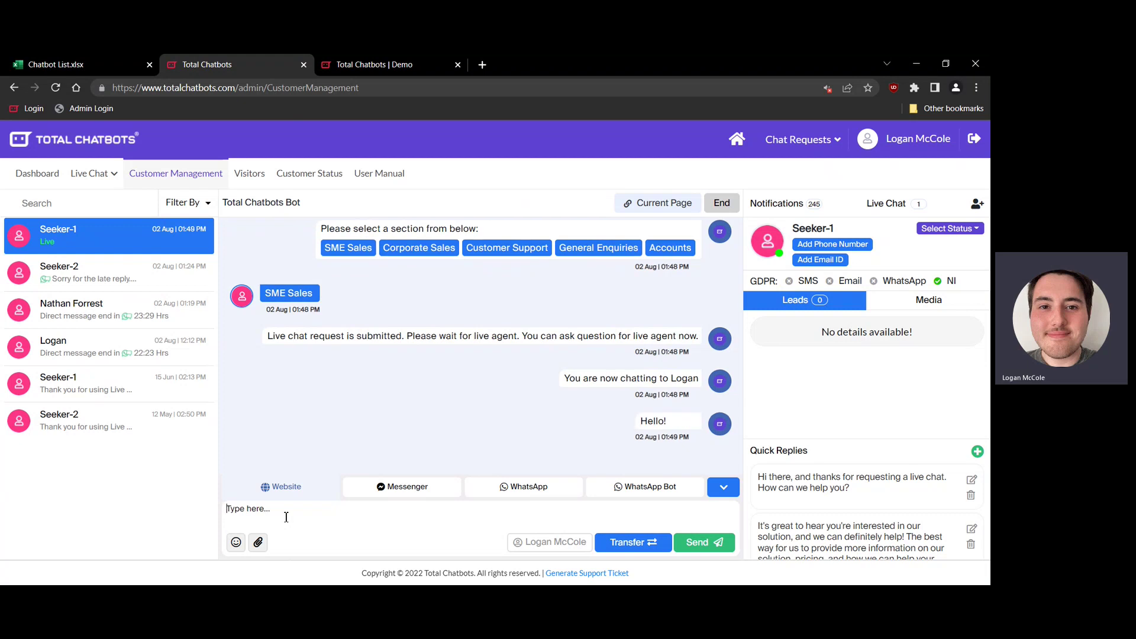
Step: Look through the emoji choices and the attachment types available for chat messages, closing both without choosing anything
{"action": "left_click", "coordinate": [237, 542]}
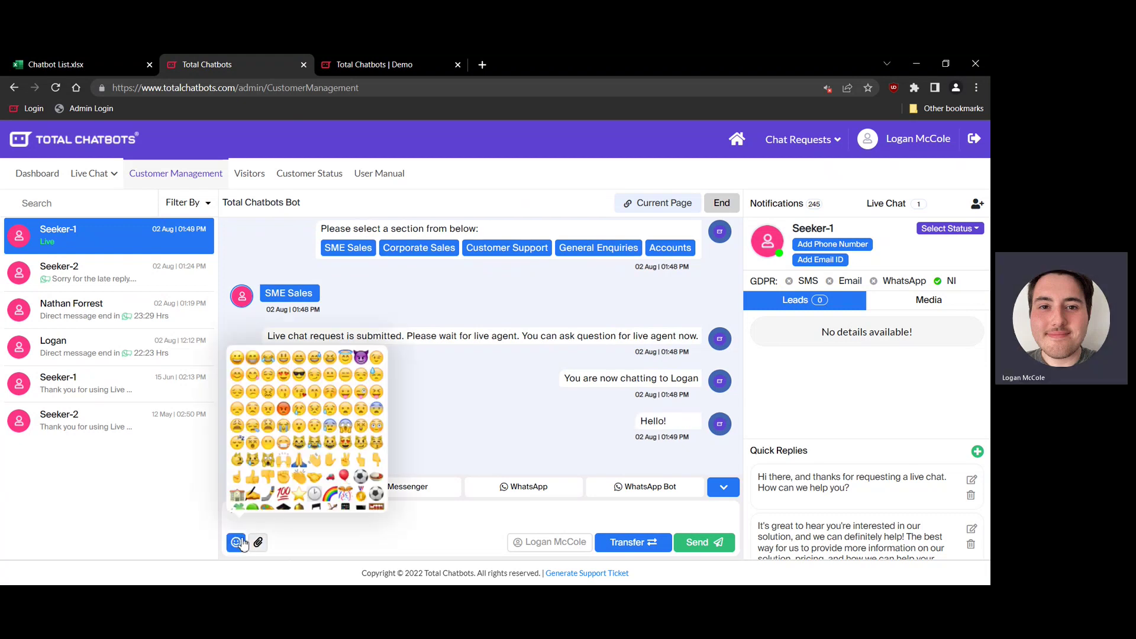
{"action": "left_click", "coordinate": [238, 542]}
{"action": "left_click", "coordinate": [258, 542]}
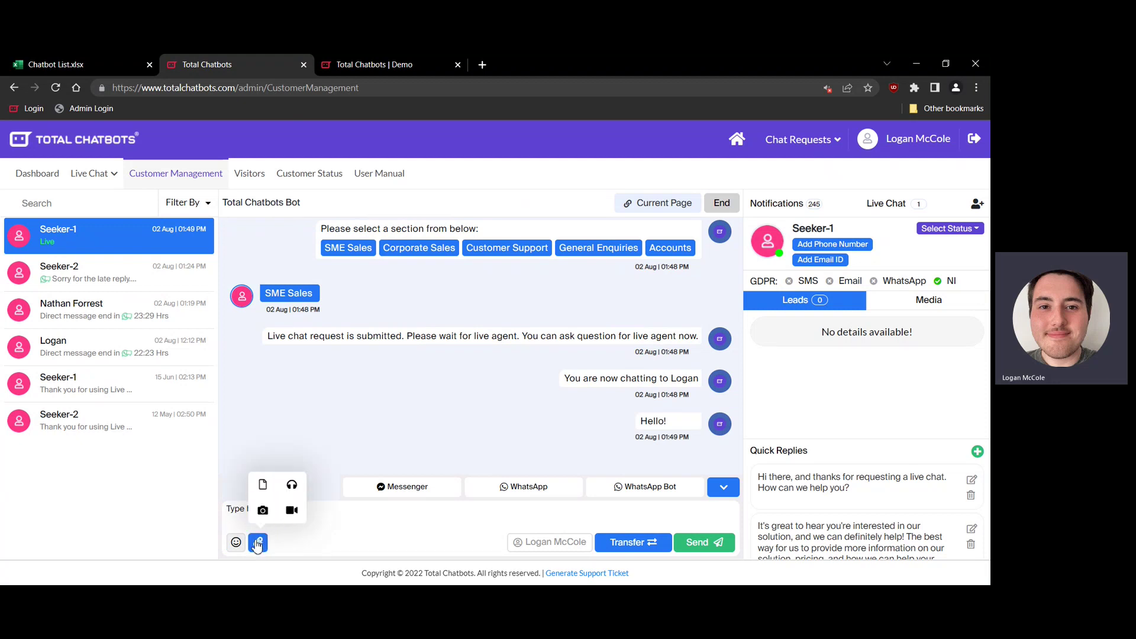
{"action": "left_click", "coordinate": [257, 543]}
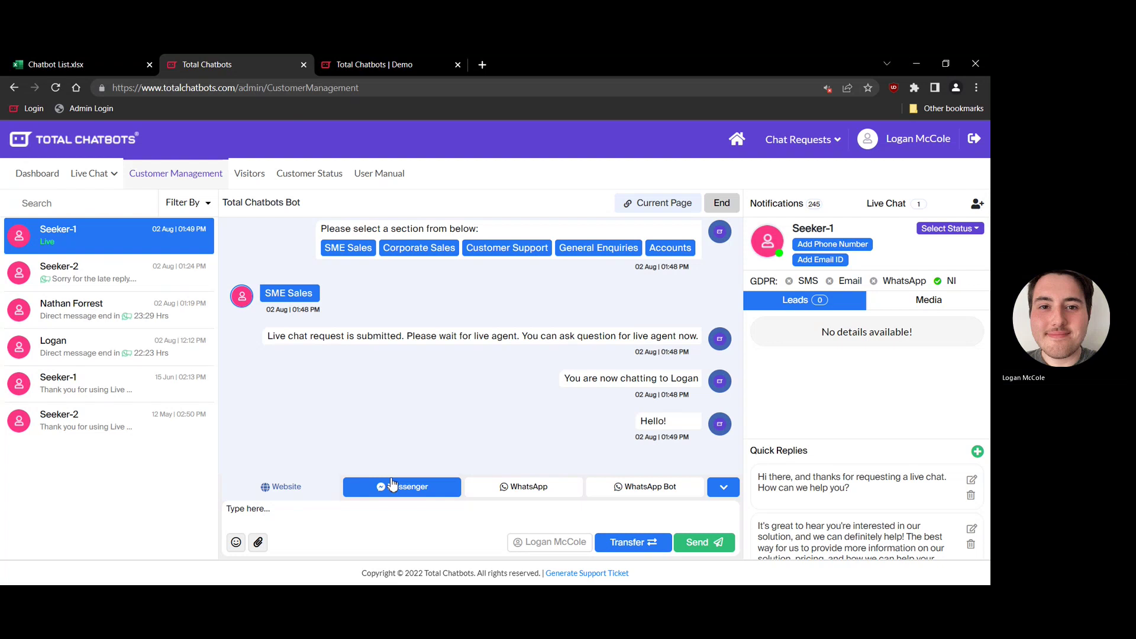
Step: Examine the Transfer Chat dialog and its recipient selection, closing it without transferring the conversation
{"action": "left_click", "coordinate": [617, 543]}
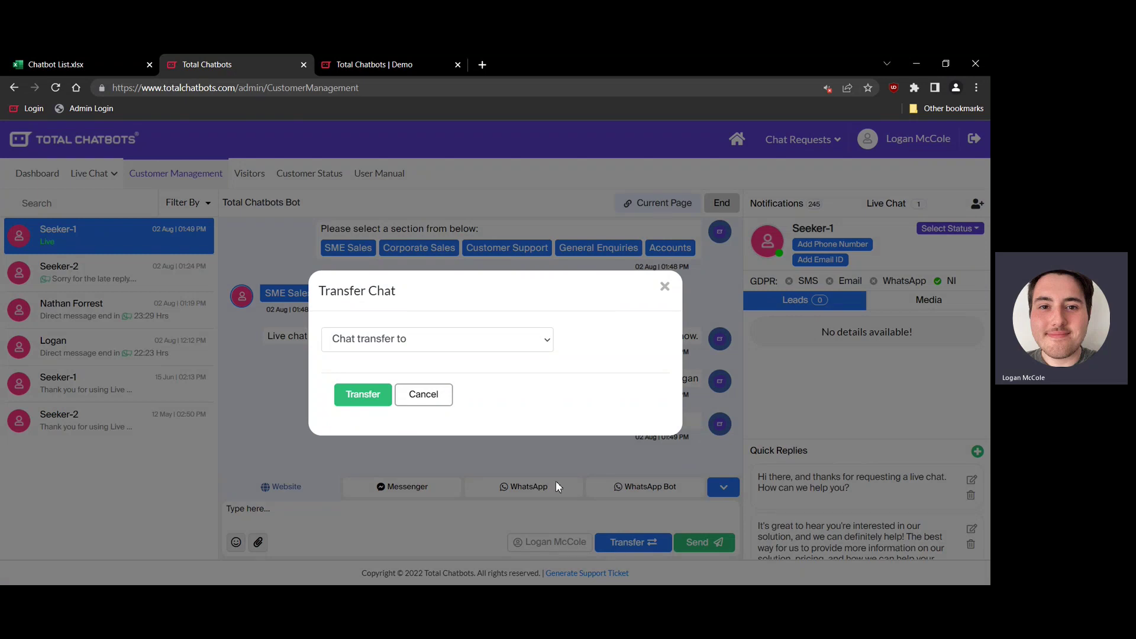
{"action": "left_click", "coordinate": [510, 344]}
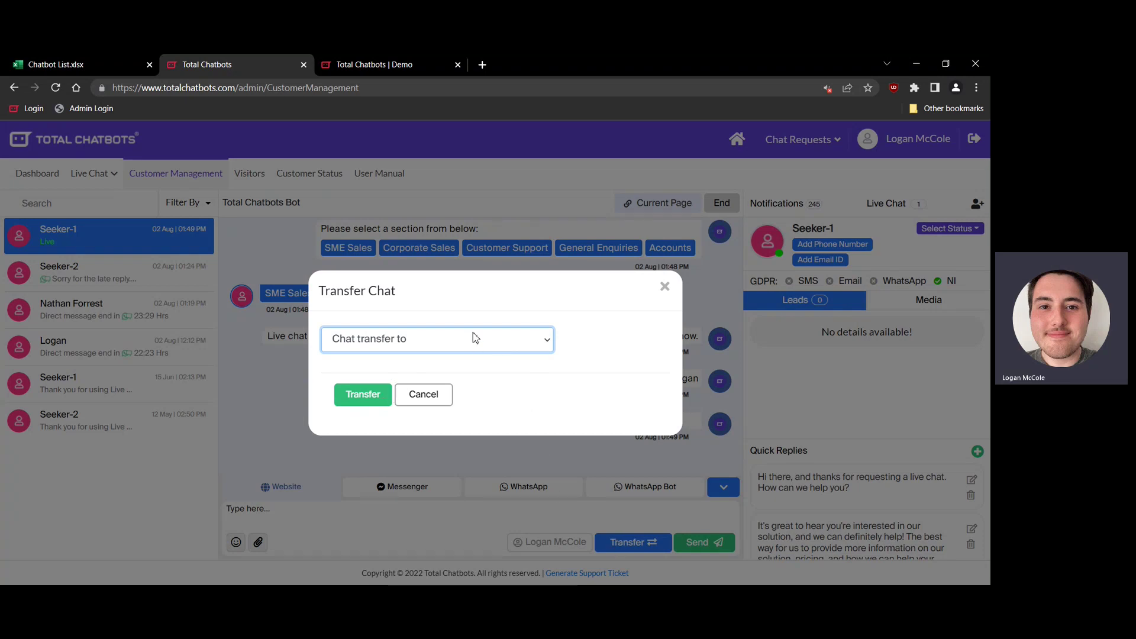
{"action": "left_click", "coordinate": [666, 289]}
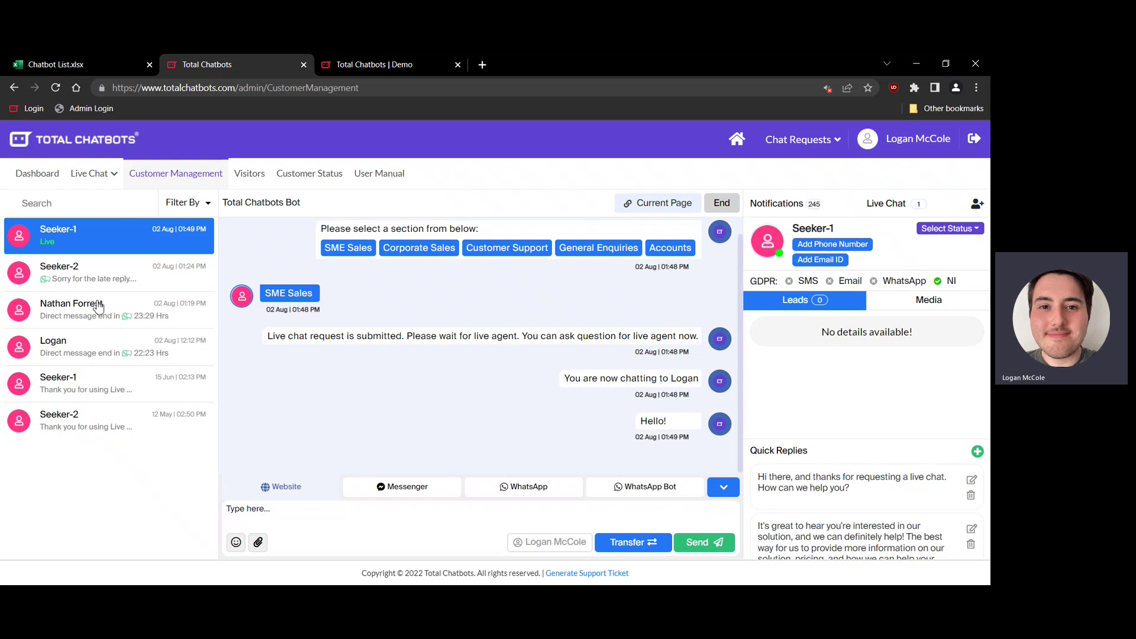
Step: Search the conversation list by a customer's first name and clear the search again
{"action": "mouse_move", "coordinate": [102, 195]}
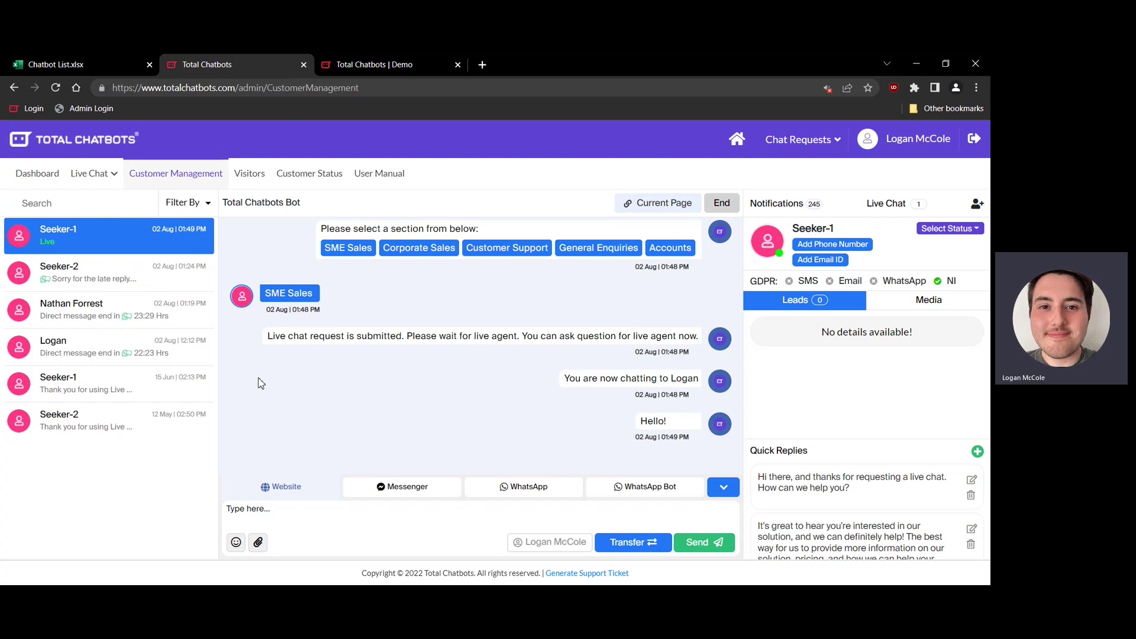
{"action": "left_click", "coordinate": [104, 207]}
{"action": "type", "text": "Nthan"}
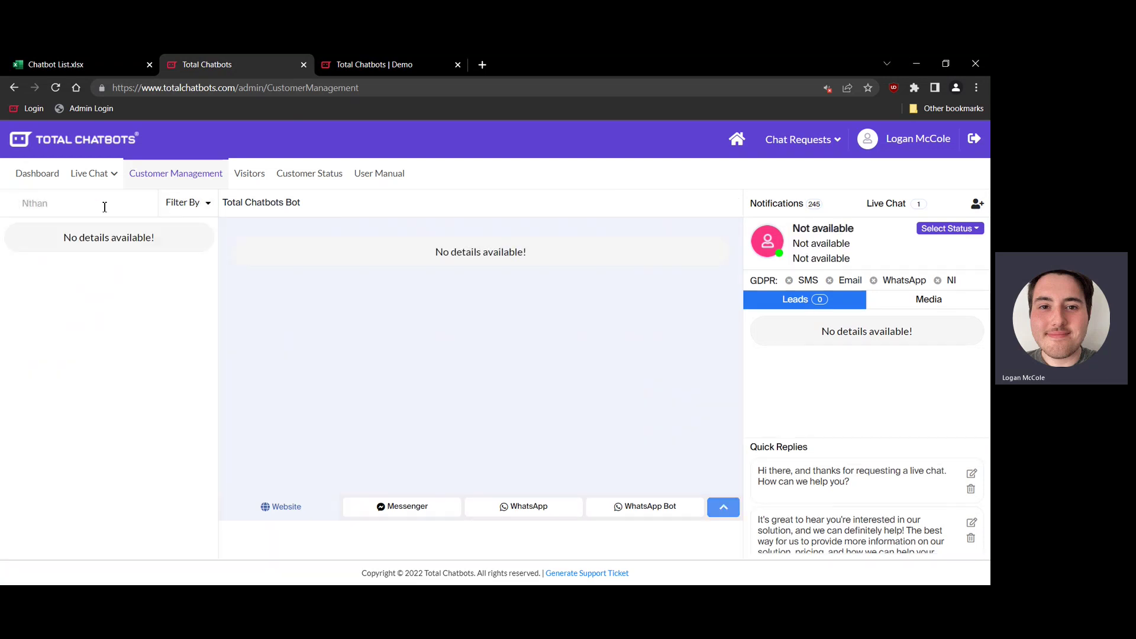
{"action": "key", "text": "BackSpace"}
{"action": "key", "text": "BackSpace"}
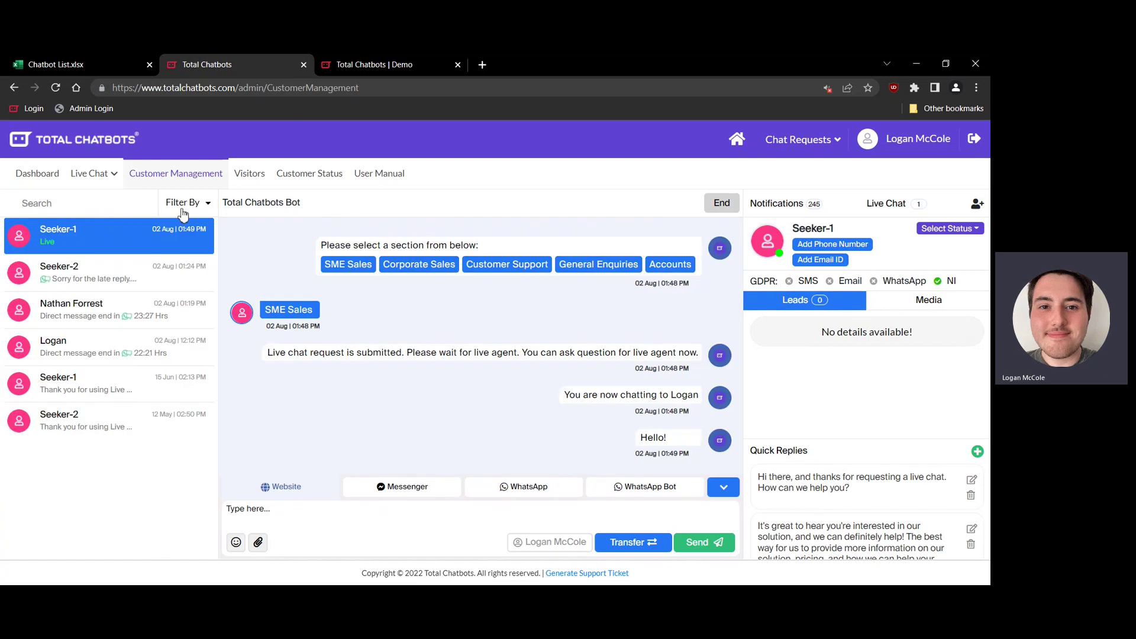
Step: Review the conversation filter options for bot, medium and status without applying any of them
{"action": "left_click", "coordinate": [182, 211]}
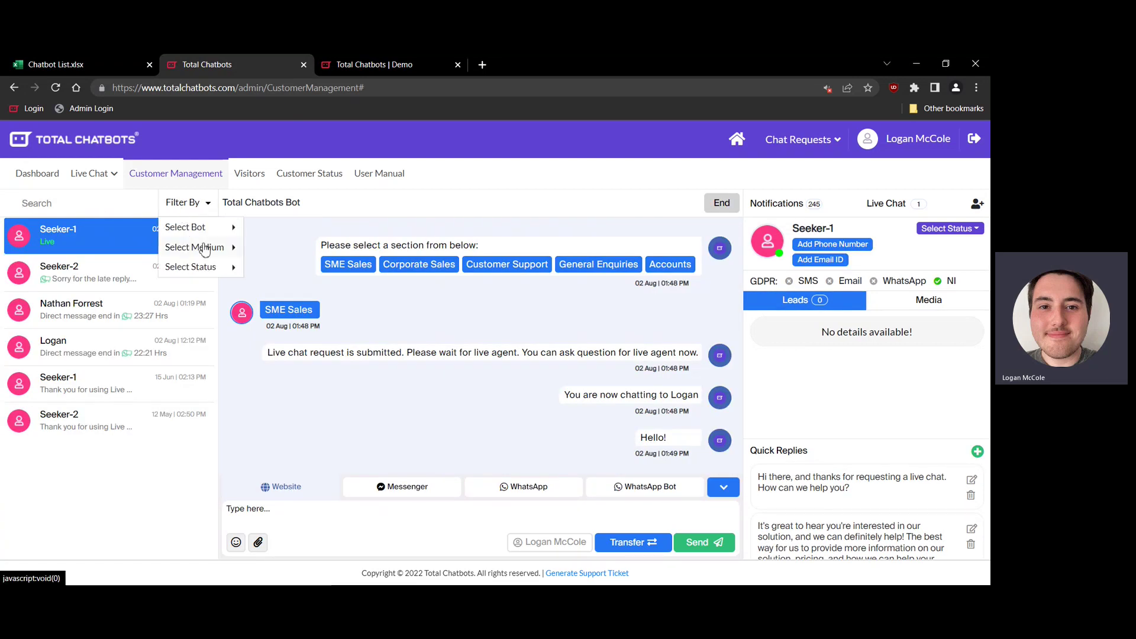
{"action": "left_click", "coordinate": [196, 231]}
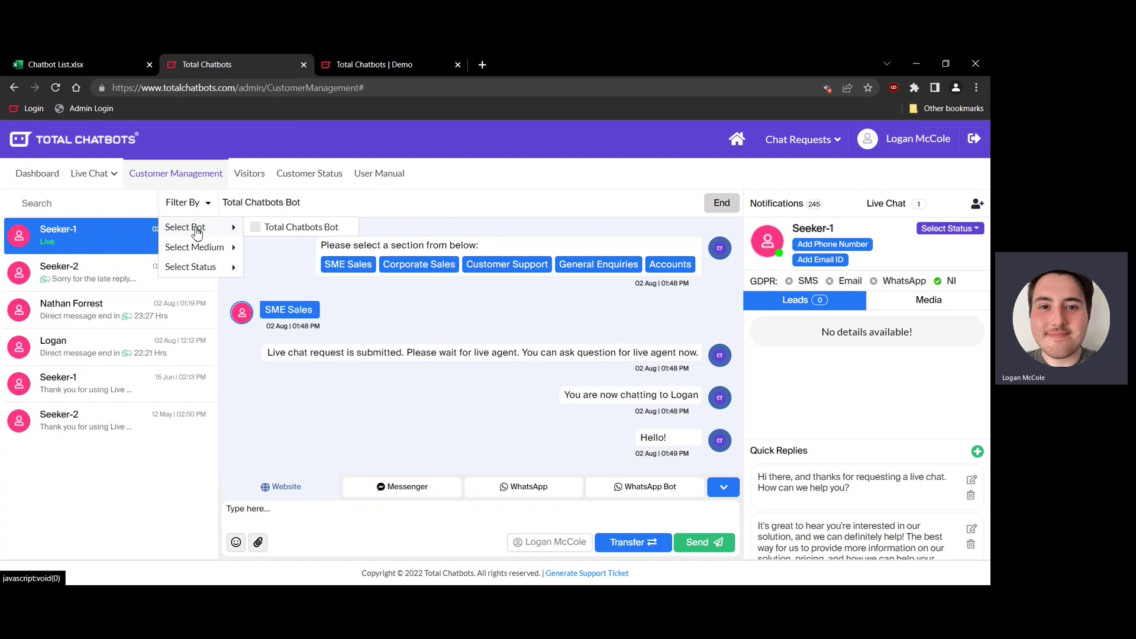
{"action": "left_click", "coordinate": [188, 253]}
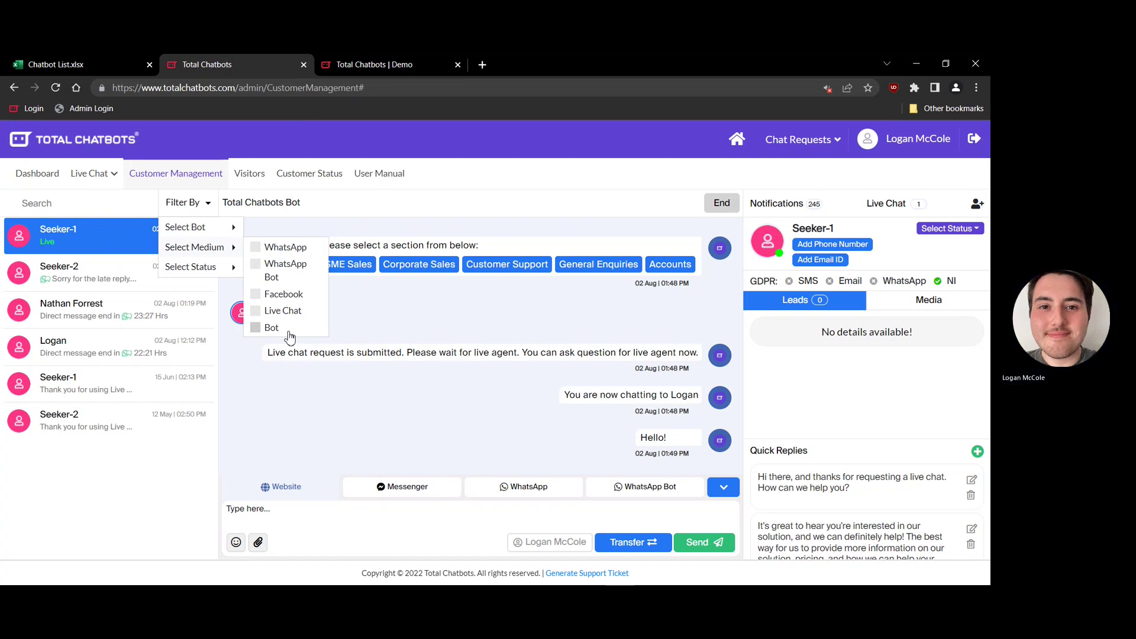
{"action": "mouse_move", "coordinate": [211, 272]}
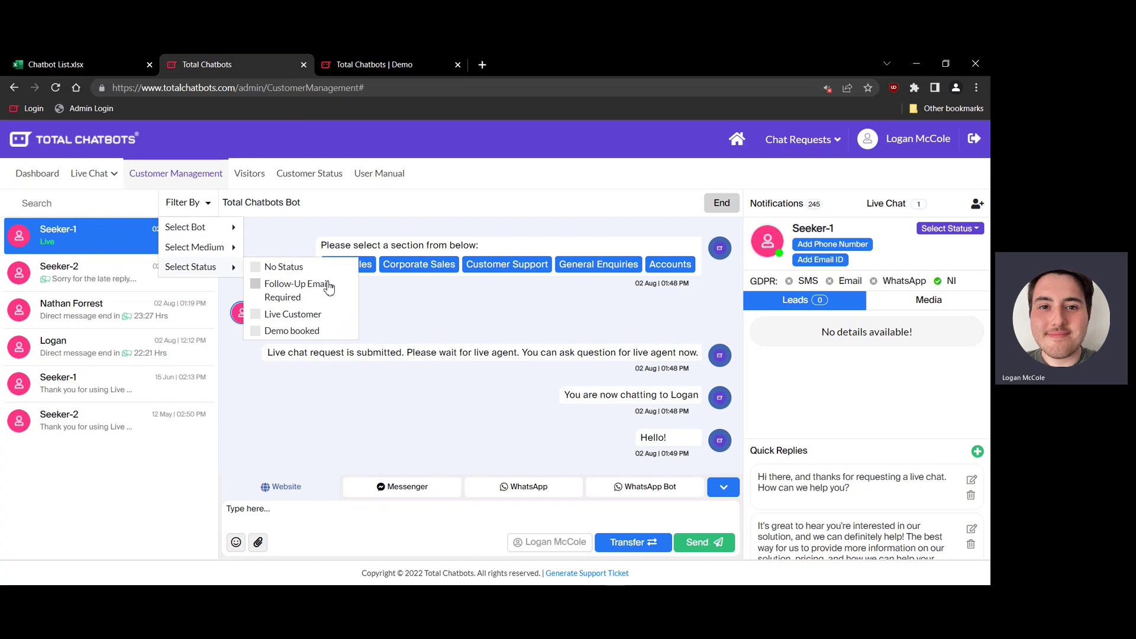
{"action": "left_click", "coordinate": [352, 203]}
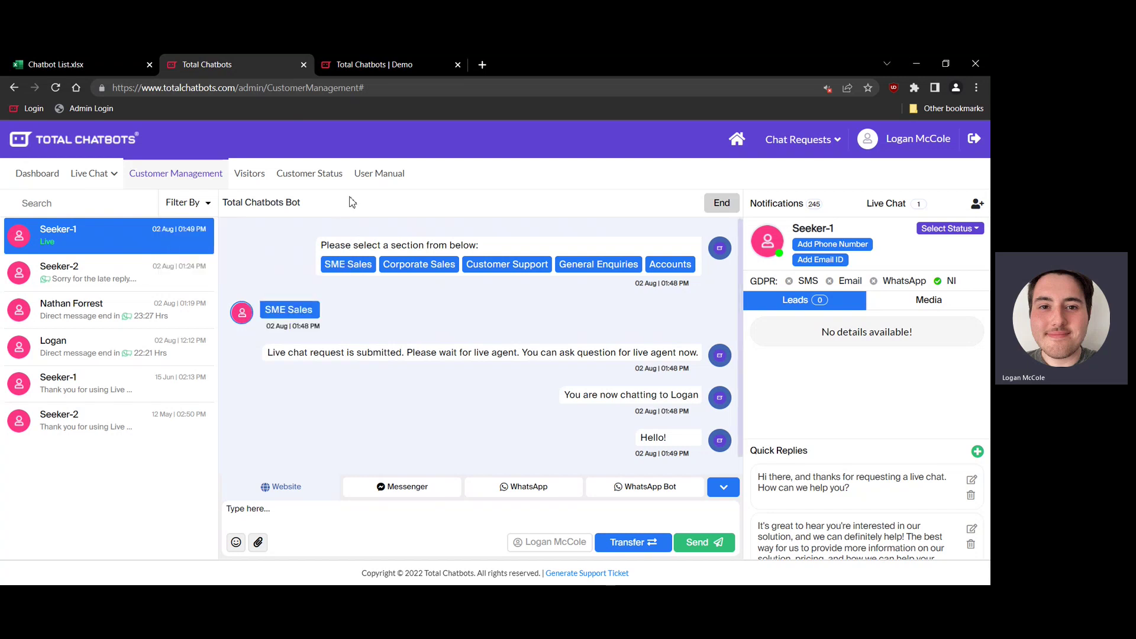
Step: Open the Customer Status page in a new browser tab, view the form for adding a status, and cancel it
{"action": "right_click", "coordinate": [314, 187]}
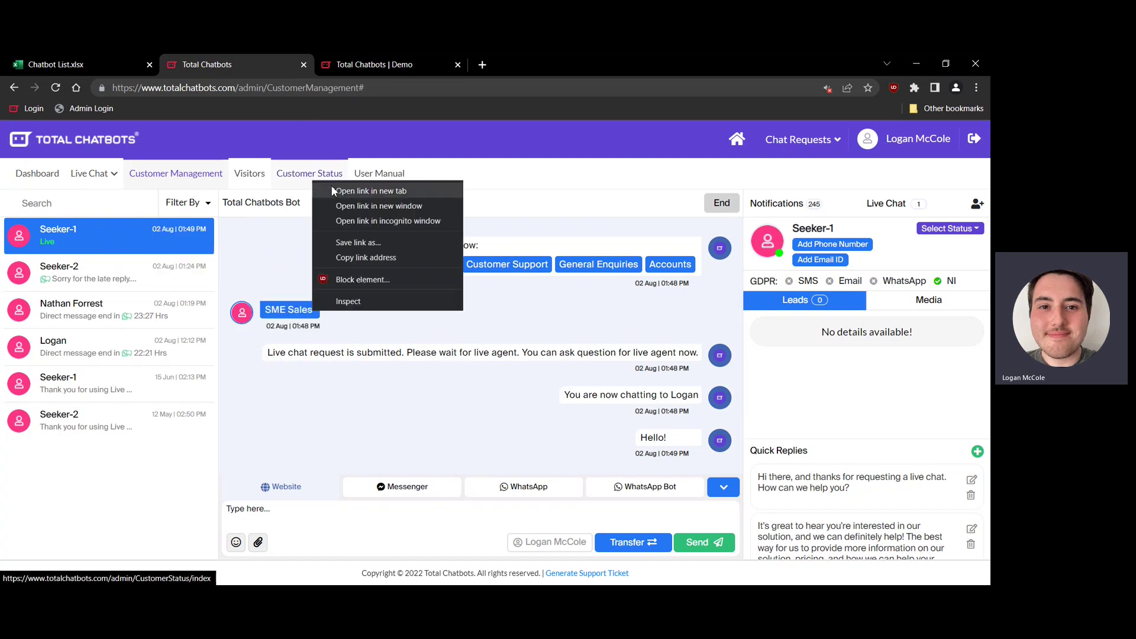
{"action": "left_click", "coordinate": [331, 185]}
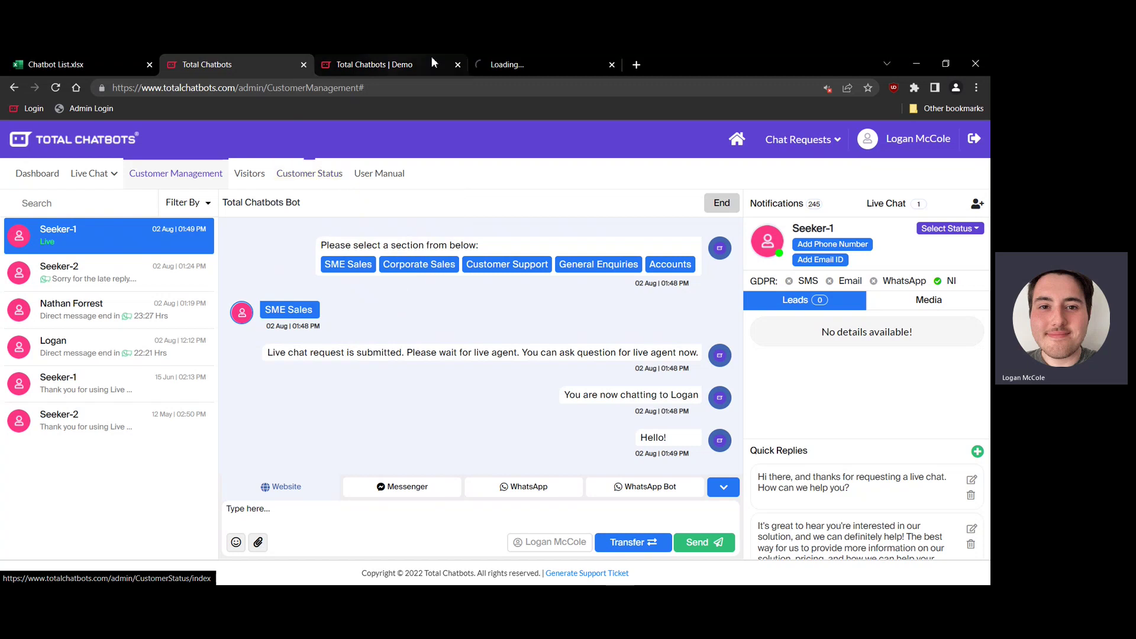
{"action": "left_click", "coordinate": [523, 66]}
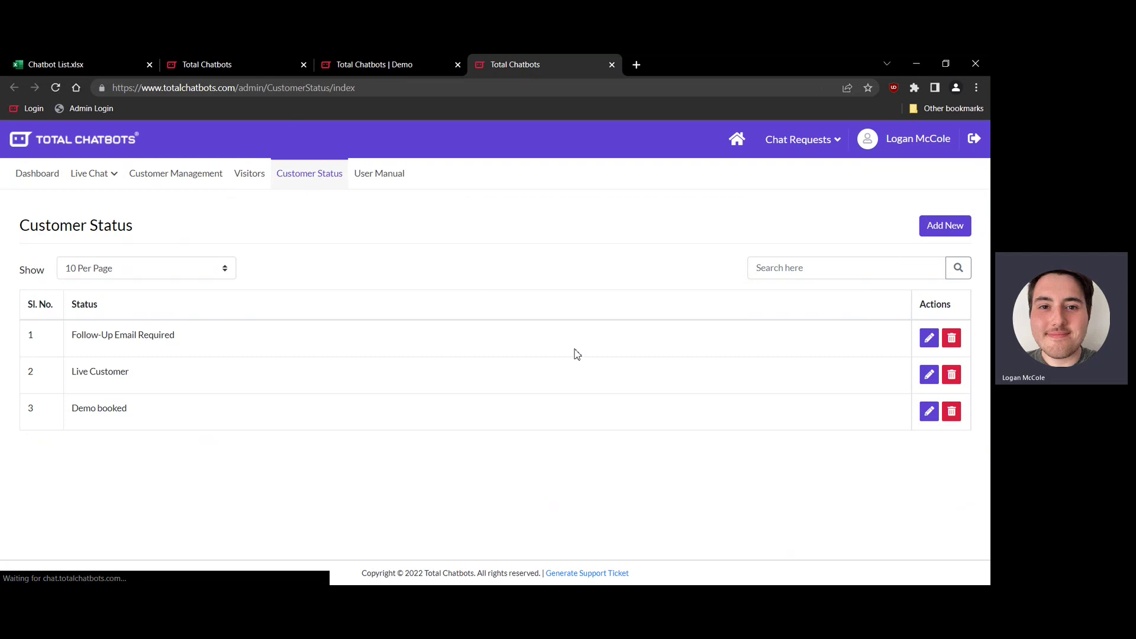
{"action": "left_click", "coordinate": [963, 229]}
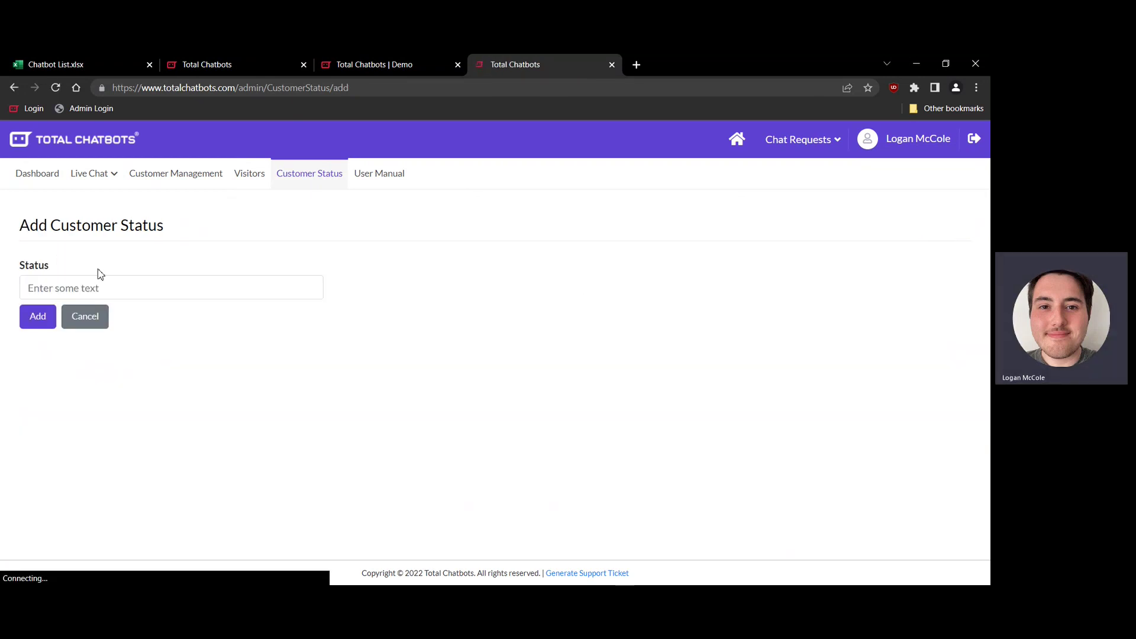
{"action": "left_click", "coordinate": [79, 320]}
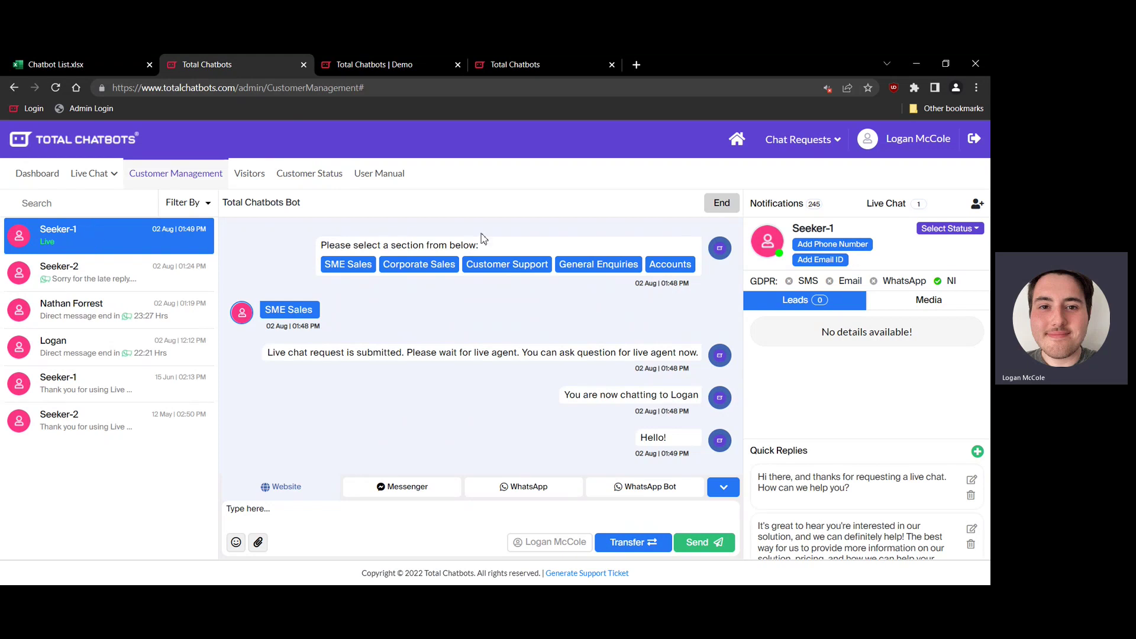
Step: Set the status of the Seeker-1 live chat visitor to Live Customer
{"action": "left_click", "coordinate": [947, 233]}
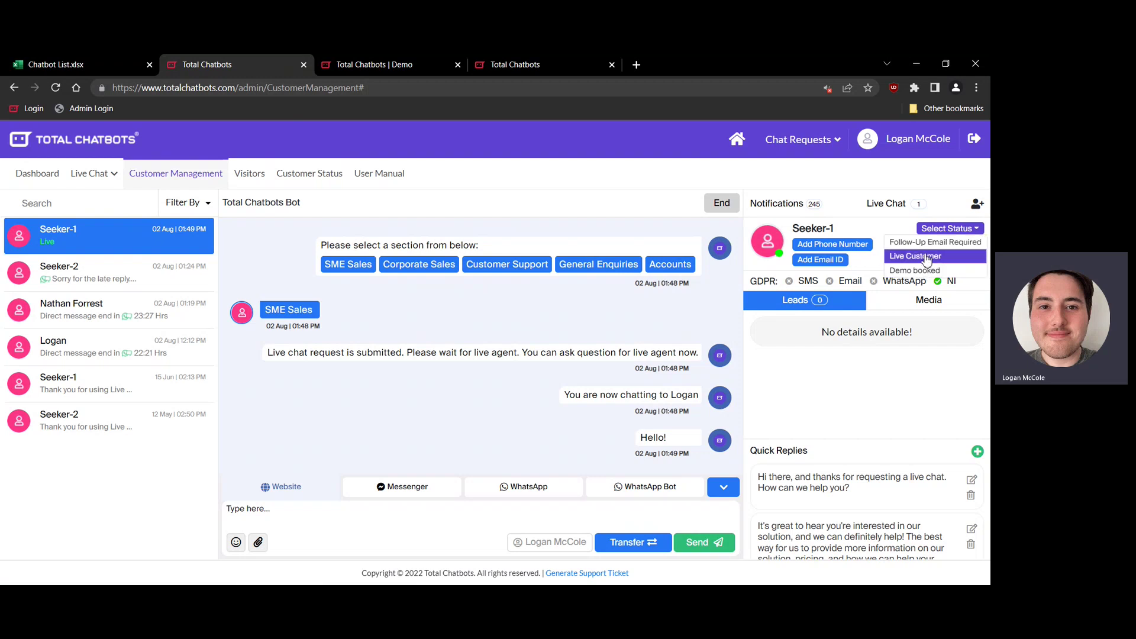
{"action": "left_click", "coordinate": [927, 259]}
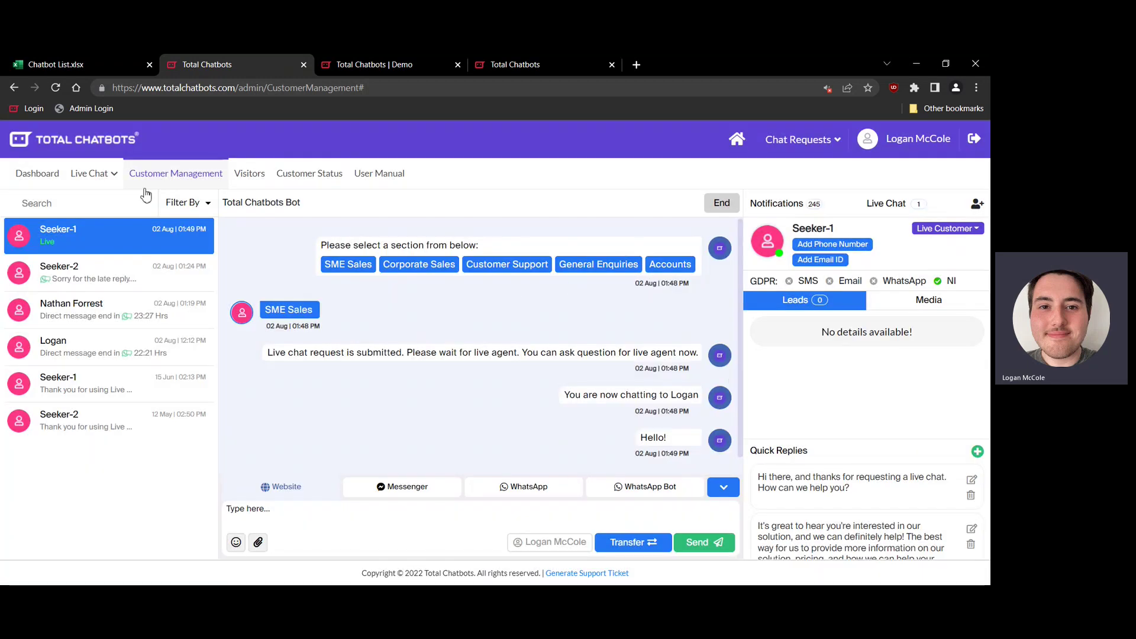
Step: Filter the conversation list by the Live Customer status and remove the filter again
{"action": "left_click", "coordinate": [173, 204]}
{"action": "mouse_move", "coordinate": [190, 274]}
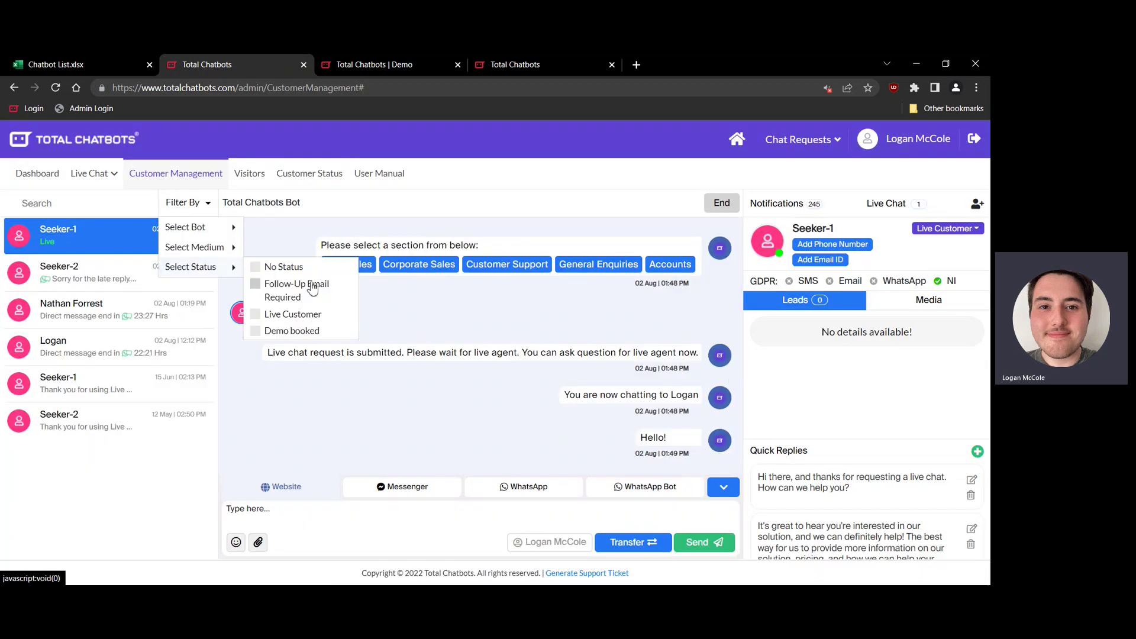
{"action": "left_click", "coordinate": [305, 315]}
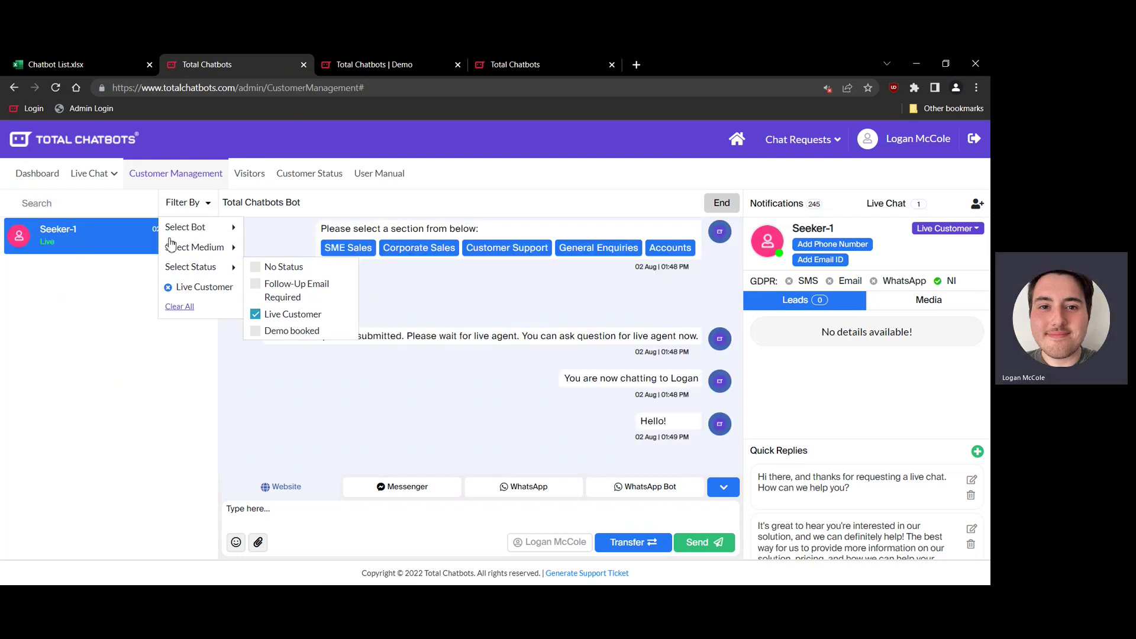
{"action": "left_click", "coordinate": [266, 313]}
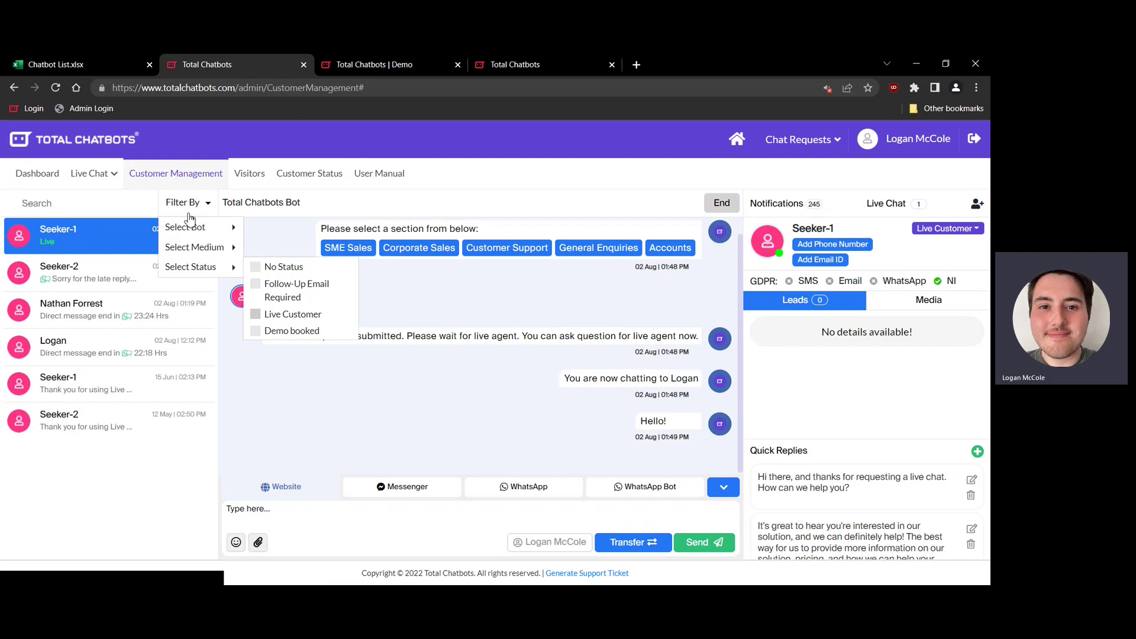
{"action": "left_click", "coordinate": [177, 207]}
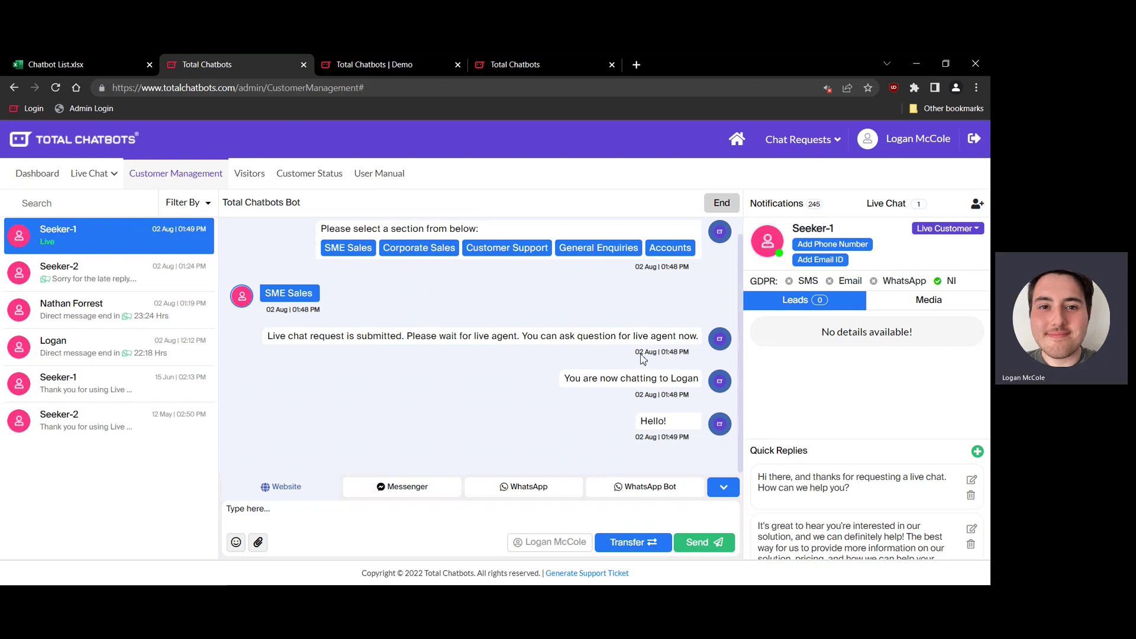
{"action": "scroll", "coordinate": [622, 348], "scroll_direction": "up", "scroll_amount": 1}
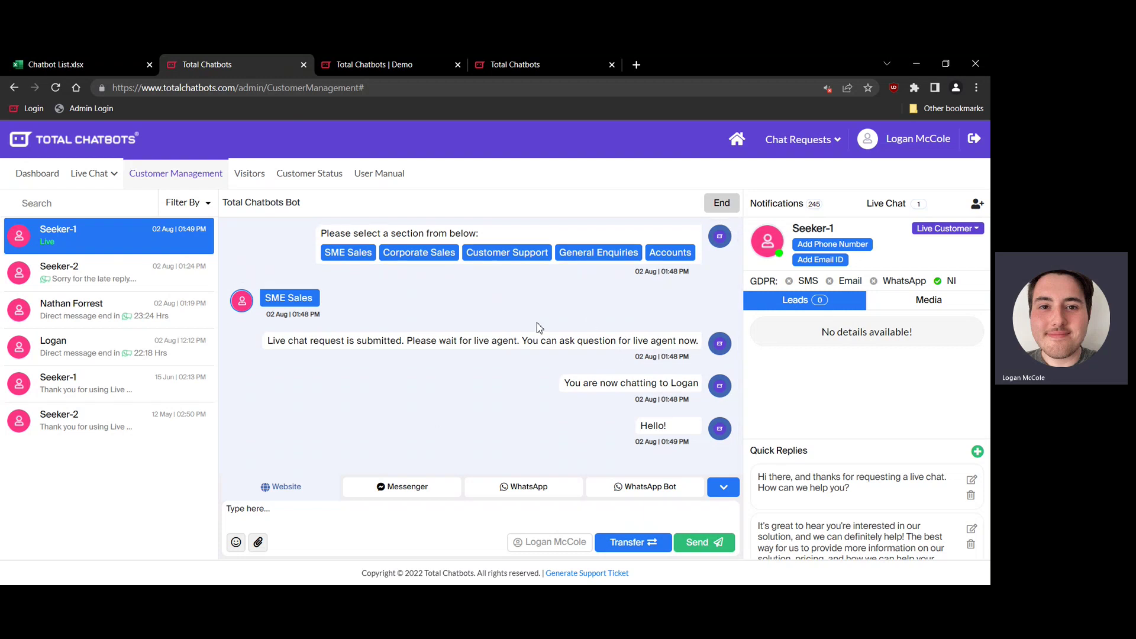
{"action": "scroll", "coordinate": [538, 327], "scroll_direction": "up", "scroll_amount": 1}
{"action": "scroll", "coordinate": [482, 333], "scroll_direction": "down", "scroll_amount": 1}
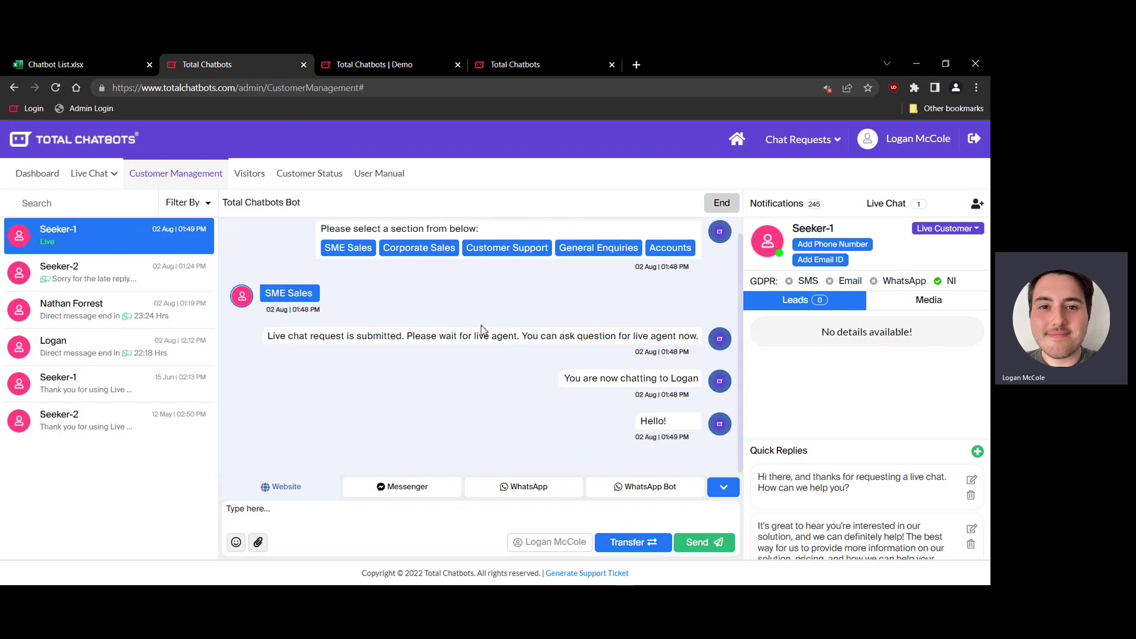
Step: Look over the Seeker-1 live chat history and open the Seeker-2 WhatsApp conversation for comparison
{"action": "scroll", "coordinate": [518, 348], "scroll_direction": "up", "scroll_amount": 1}
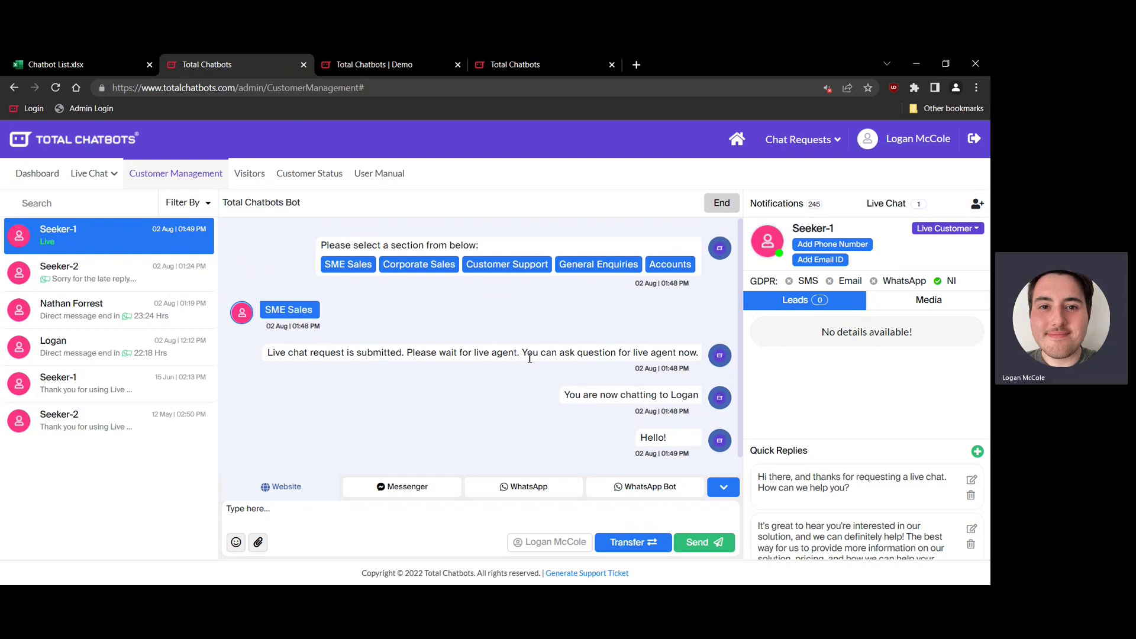
{"action": "scroll", "coordinate": [527, 355], "scroll_direction": "down", "scroll_amount": 1}
{"action": "scroll", "coordinate": [529, 357], "scroll_direction": "up", "scroll_amount": 1}
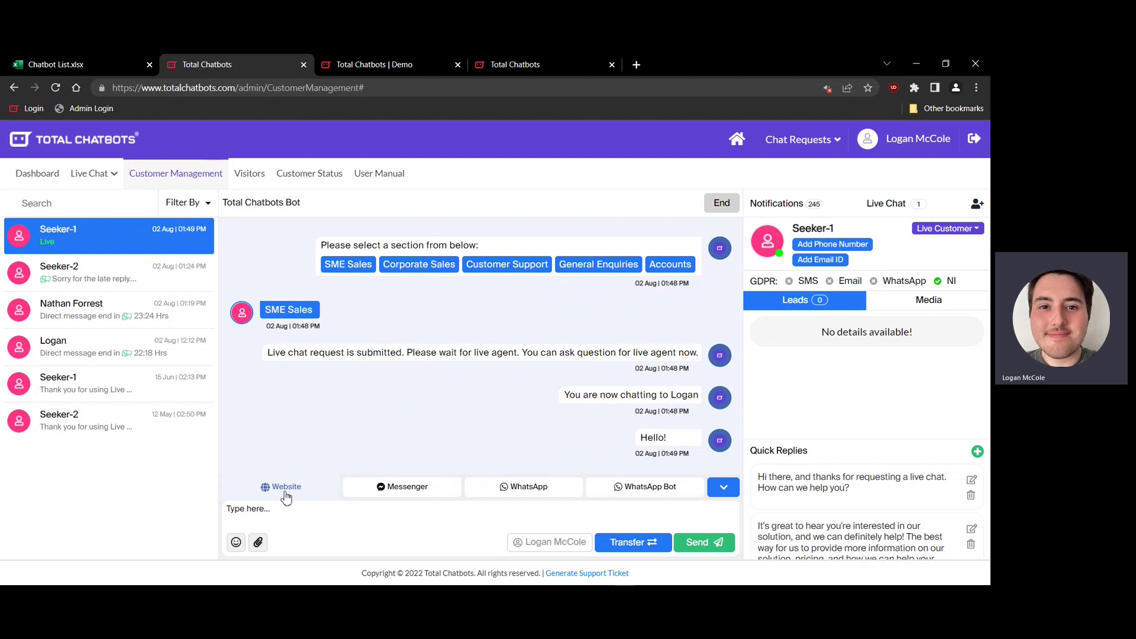
{"action": "left_click", "coordinate": [159, 289]}
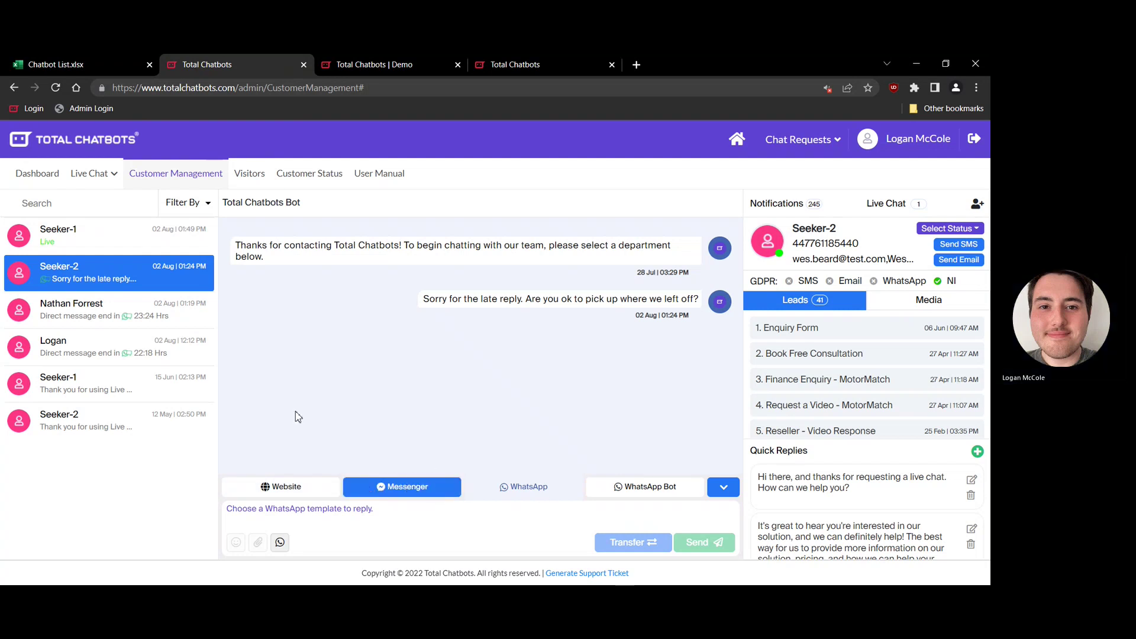
Step: Return to the Seeker-1 live chat and send the visitor the message "Hello!"
{"action": "left_click", "coordinate": [119, 247]}
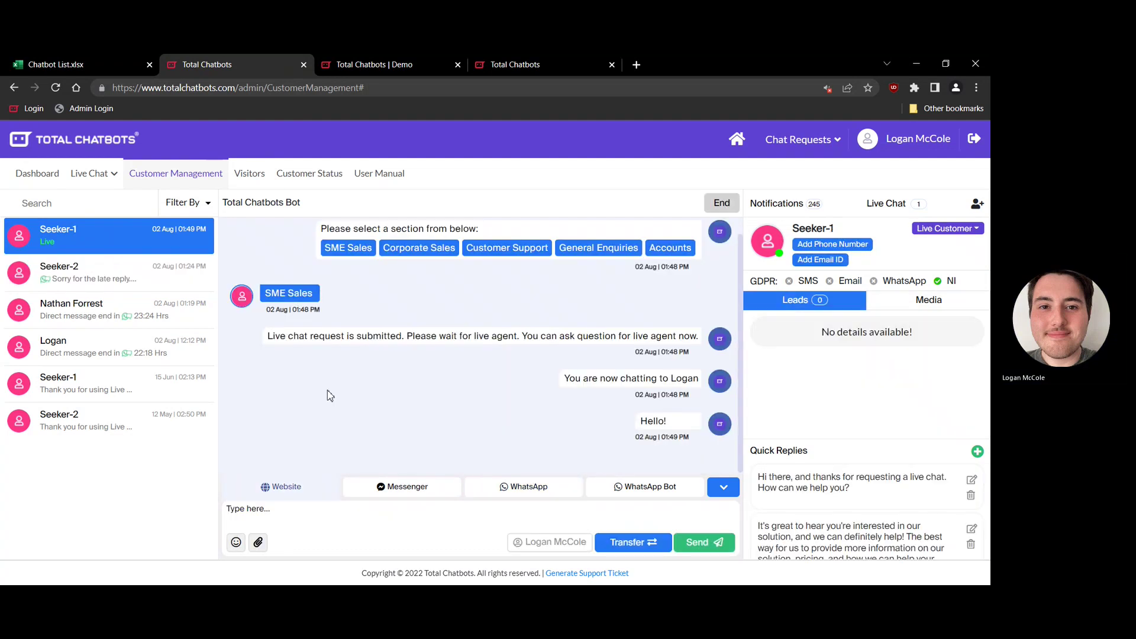
{"action": "left_click", "coordinate": [266, 517]}
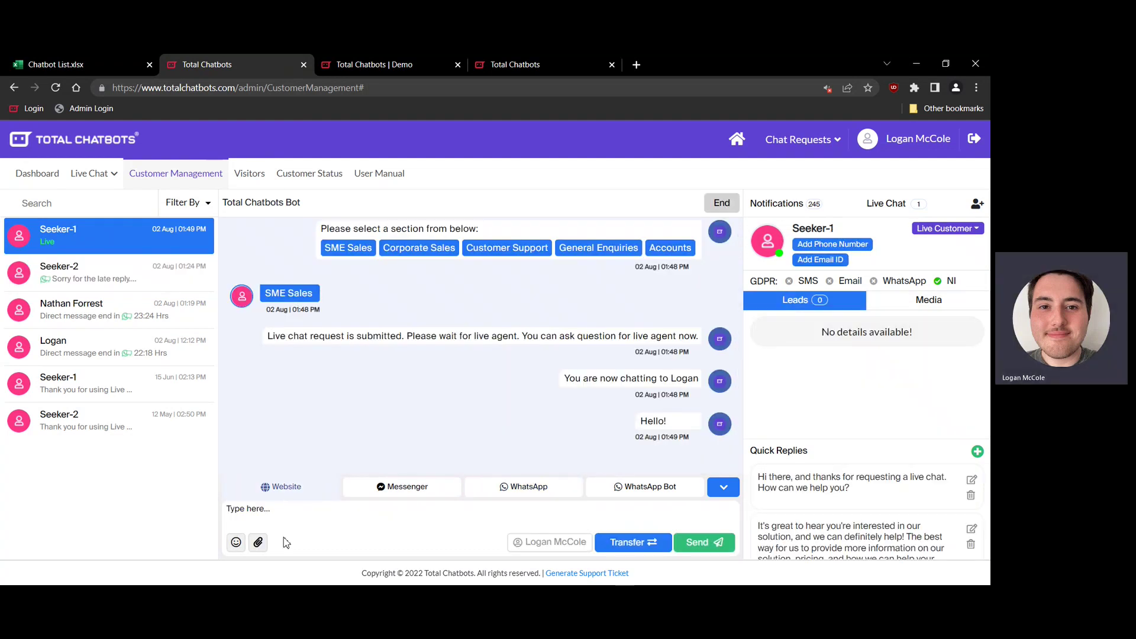
{"action": "type", "text": "h"}
{"action": "key", "text": "BackSpace"}
{"action": "type", "text": "Hello!"}
{"action": "key", "text": "Return"}
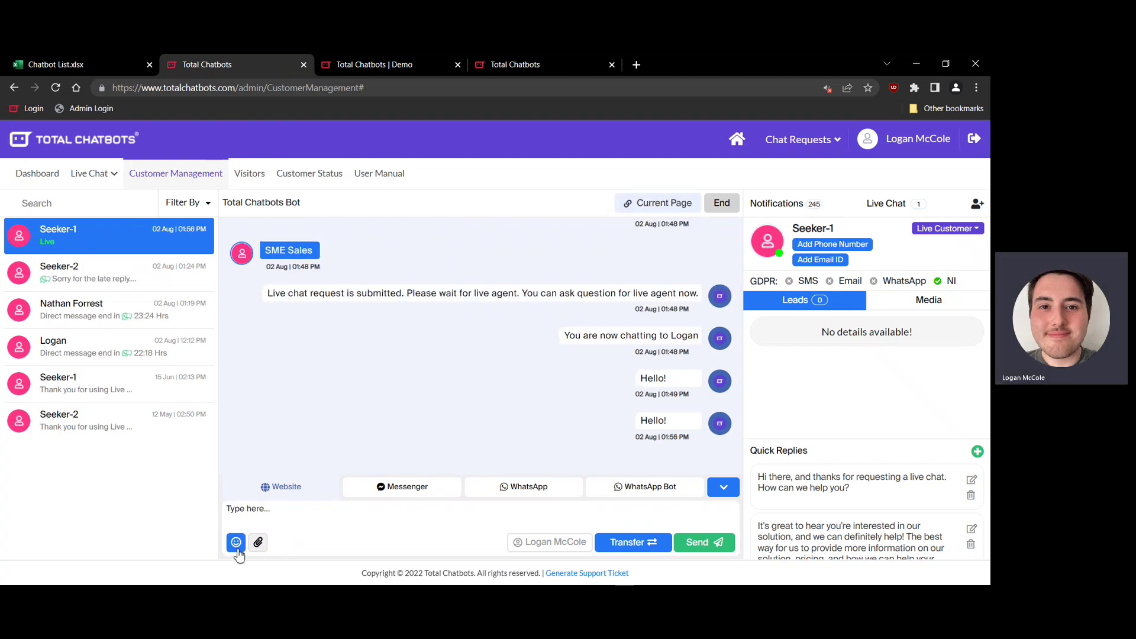
Step: View the attachment options and the chat transfer dialog for Seeker-1 without attaching or transferring anything
{"action": "left_click", "coordinate": [258, 542]}
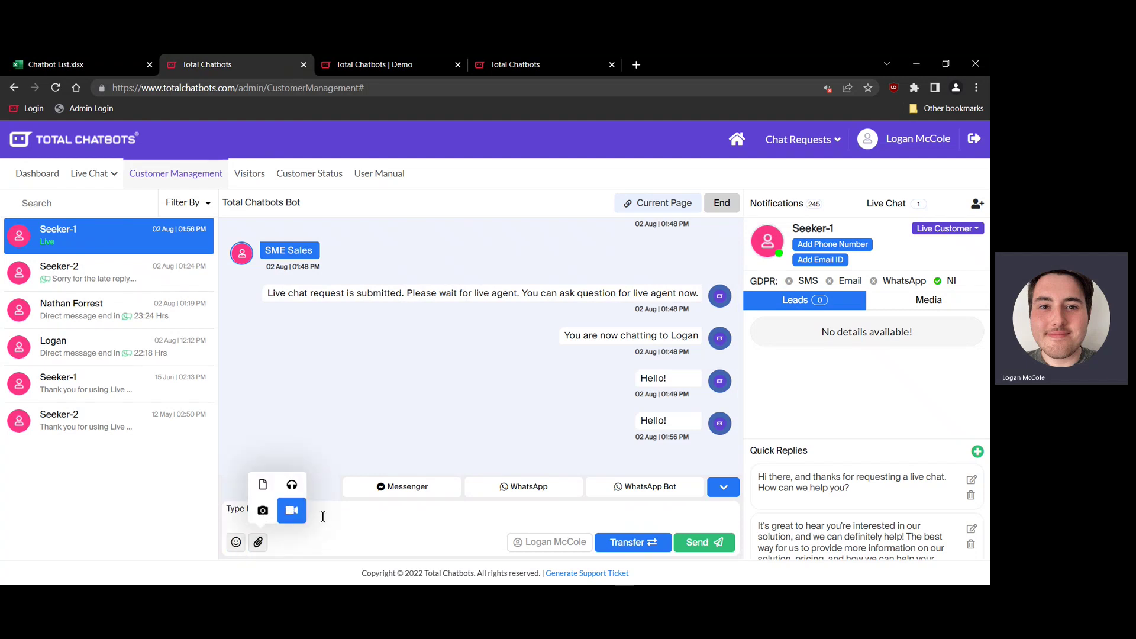
{"action": "left_click", "coordinate": [443, 530]}
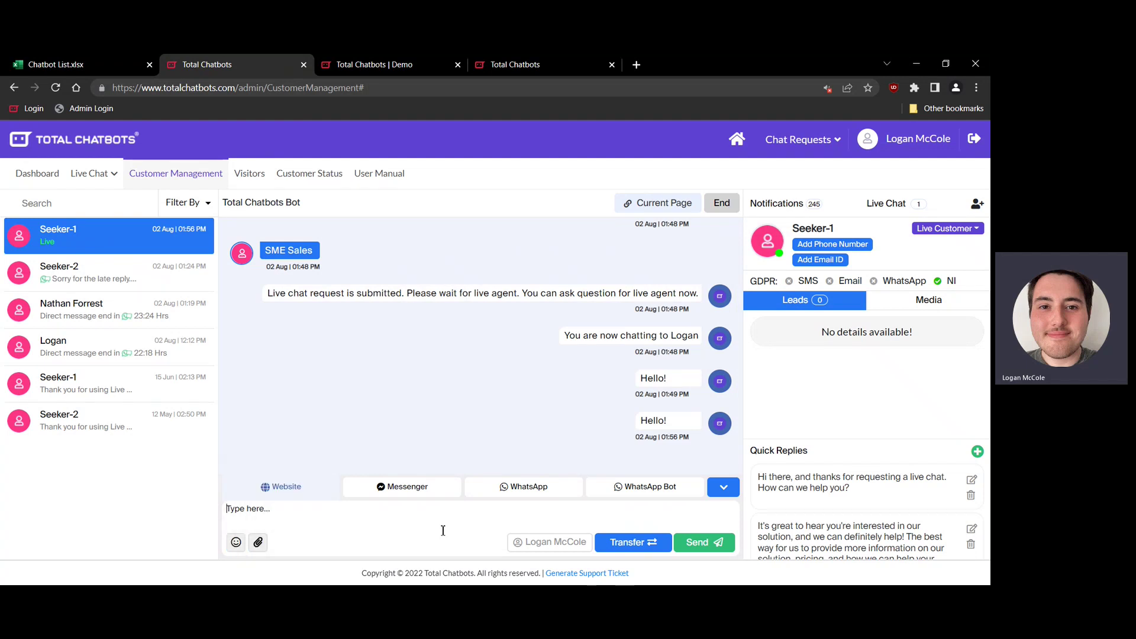
{"action": "left_click", "coordinate": [620, 543]}
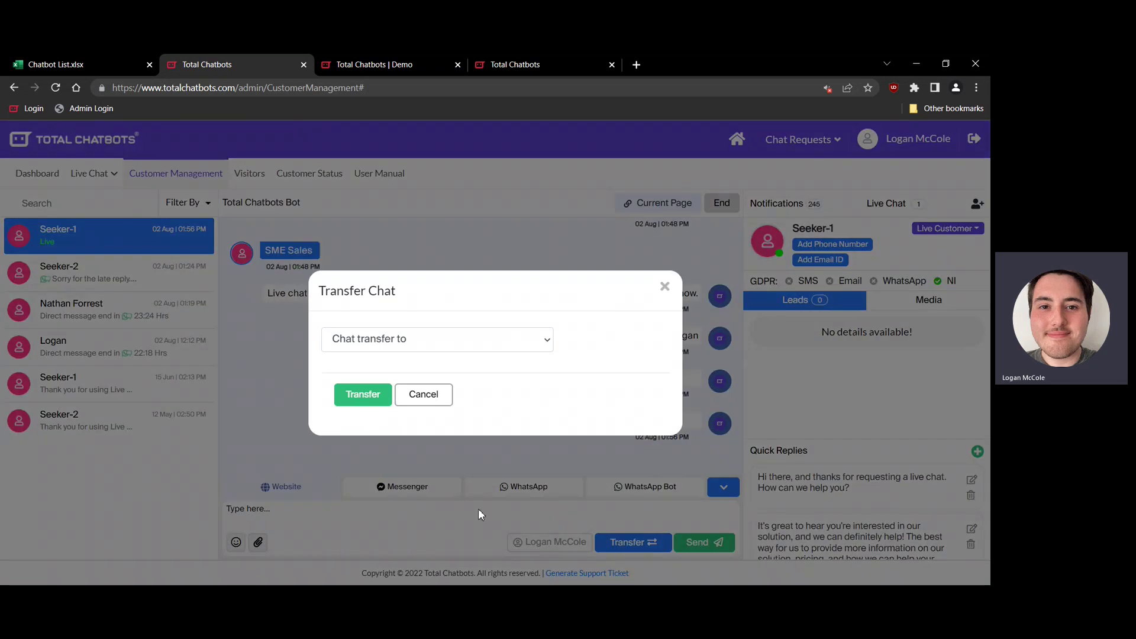
{"action": "left_click", "coordinate": [478, 513]}
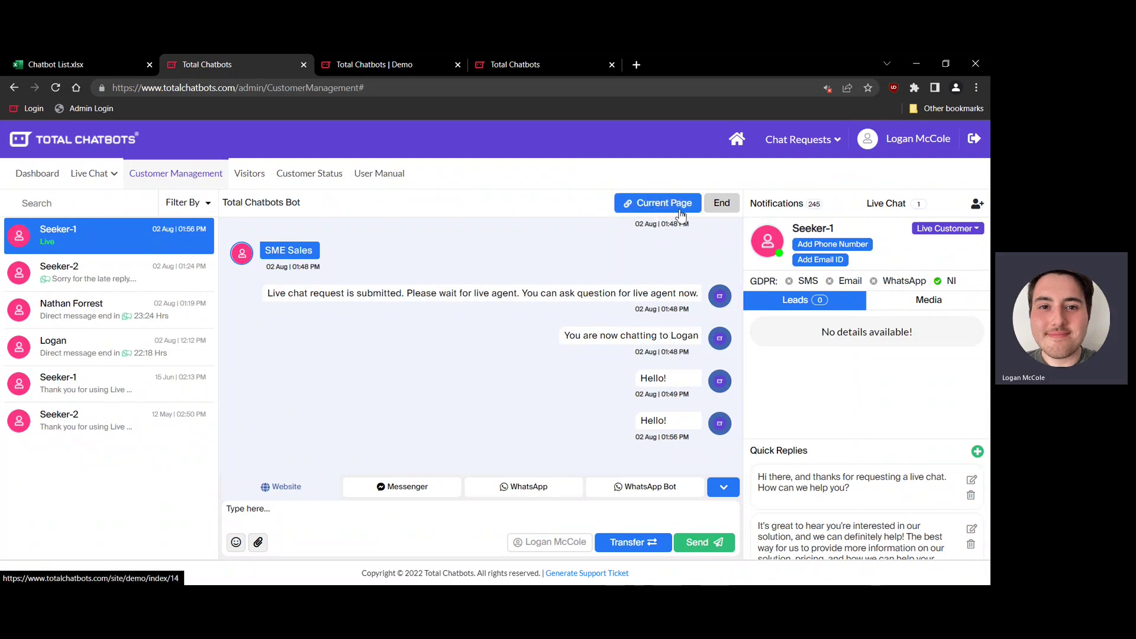
Step: Open the Seeker-1 visitor's current page, close the surplus demo tab, and check the visitor's chat window before returning to Customer Management
{"action": "left_click", "coordinate": [661, 207]}
{"action": "left_click", "coordinate": [628, 209]}
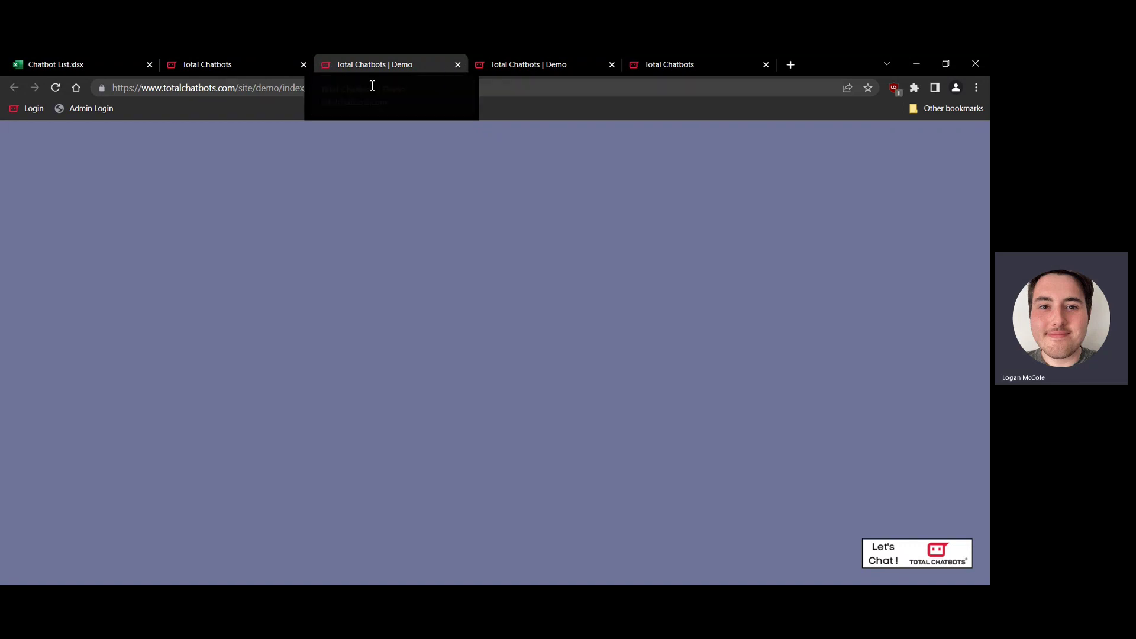
{"action": "left_click", "coordinate": [502, 65]}
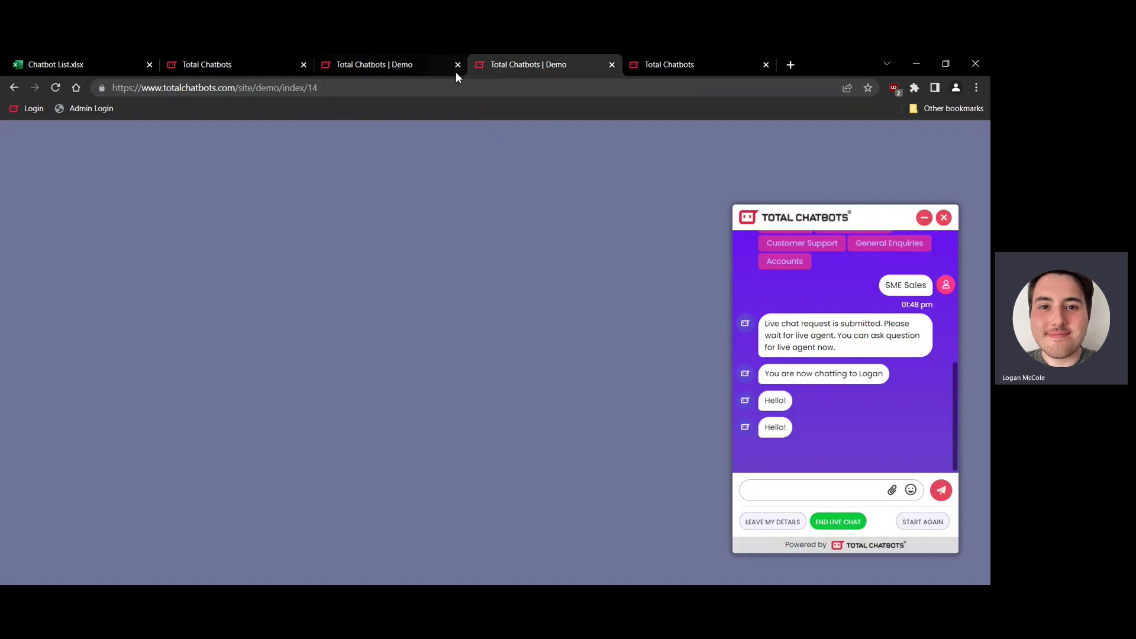
{"action": "left_click", "coordinate": [457, 65]}
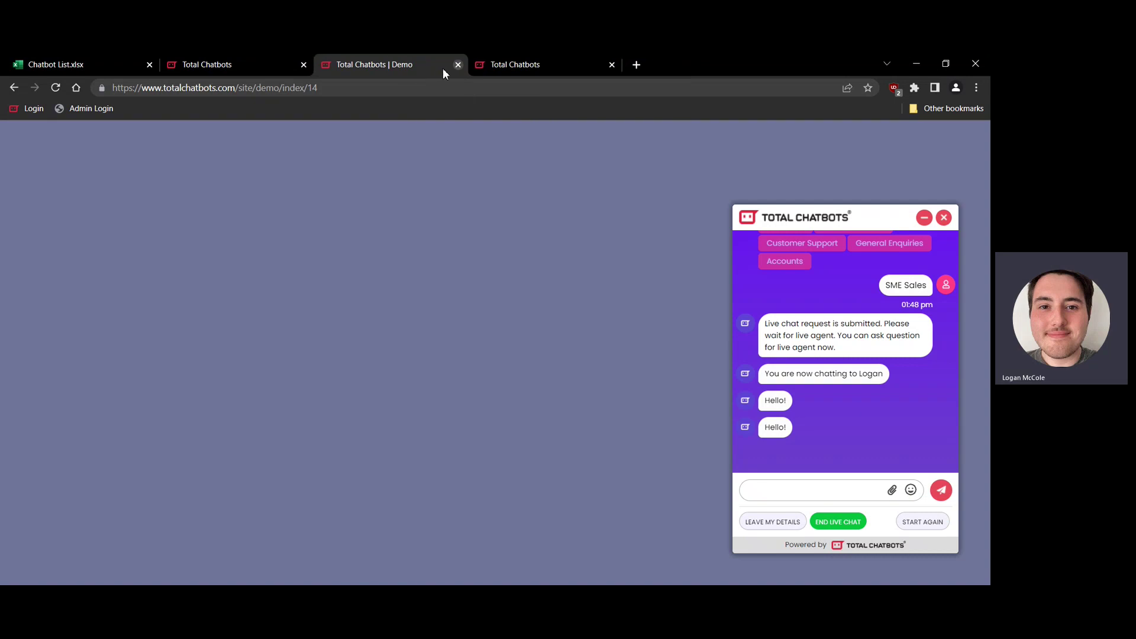
{"action": "left_click", "coordinate": [278, 70]}
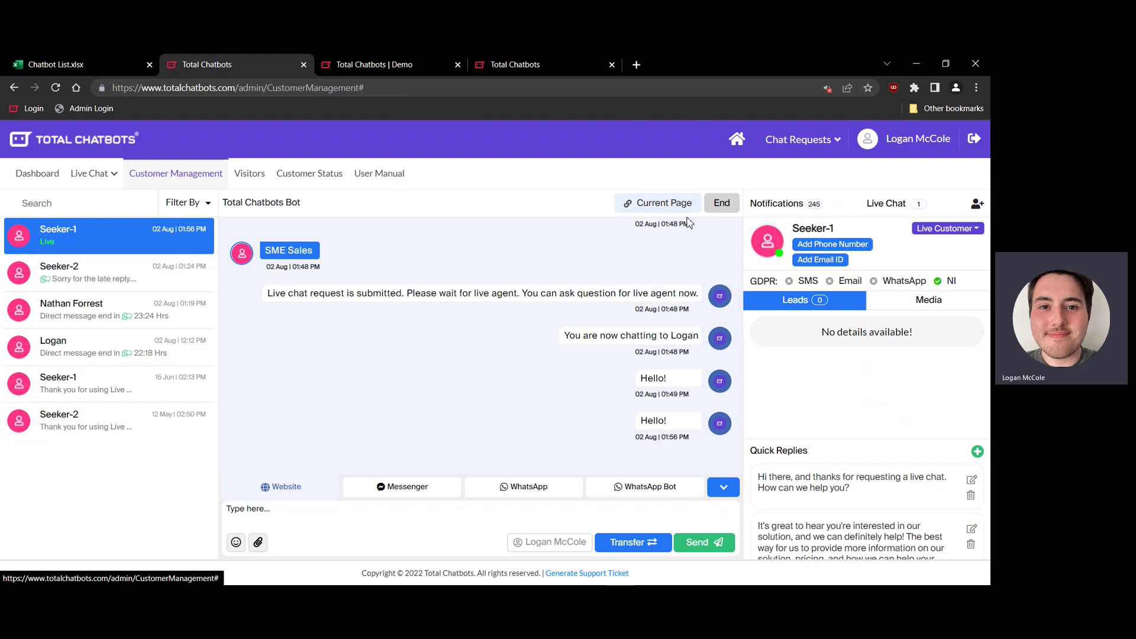
{"action": "left_click", "coordinate": [415, 69]}
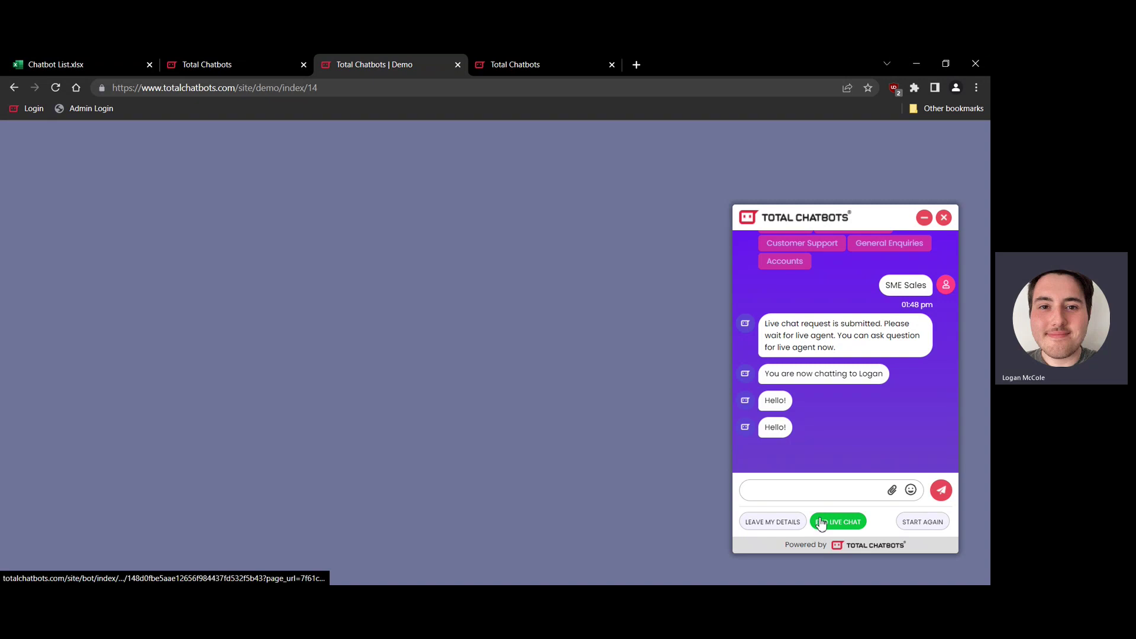
{"action": "left_click", "coordinate": [257, 63]}
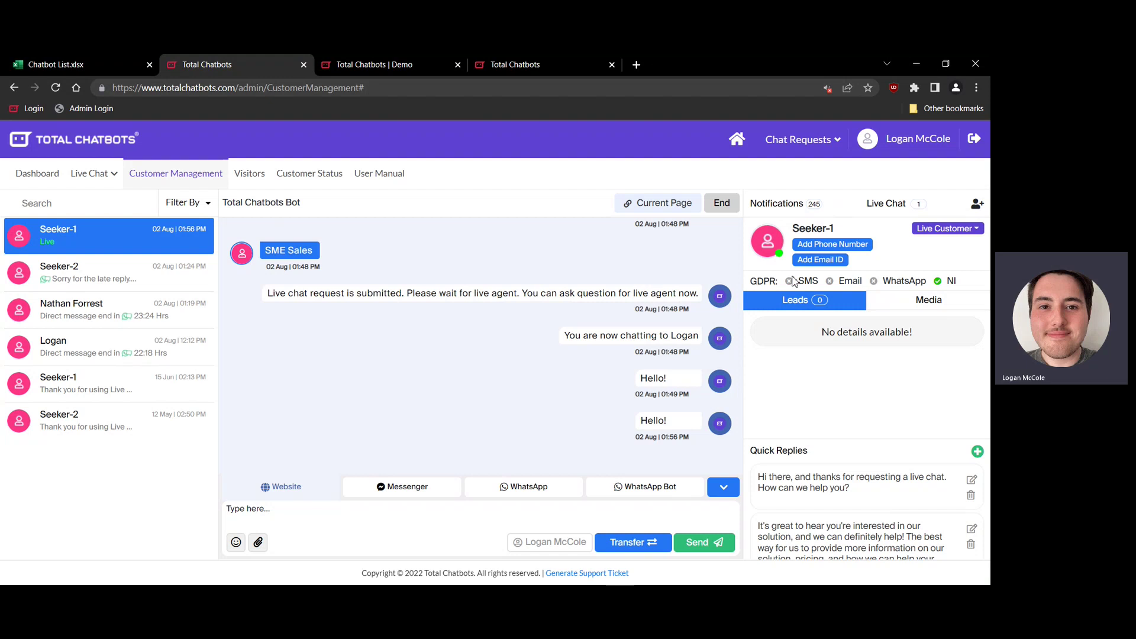
Step: Open the conversation dated 02 Aug 01:19 PM and examine the customer's name and phone number
{"action": "left_click", "coordinate": [75, 320]}
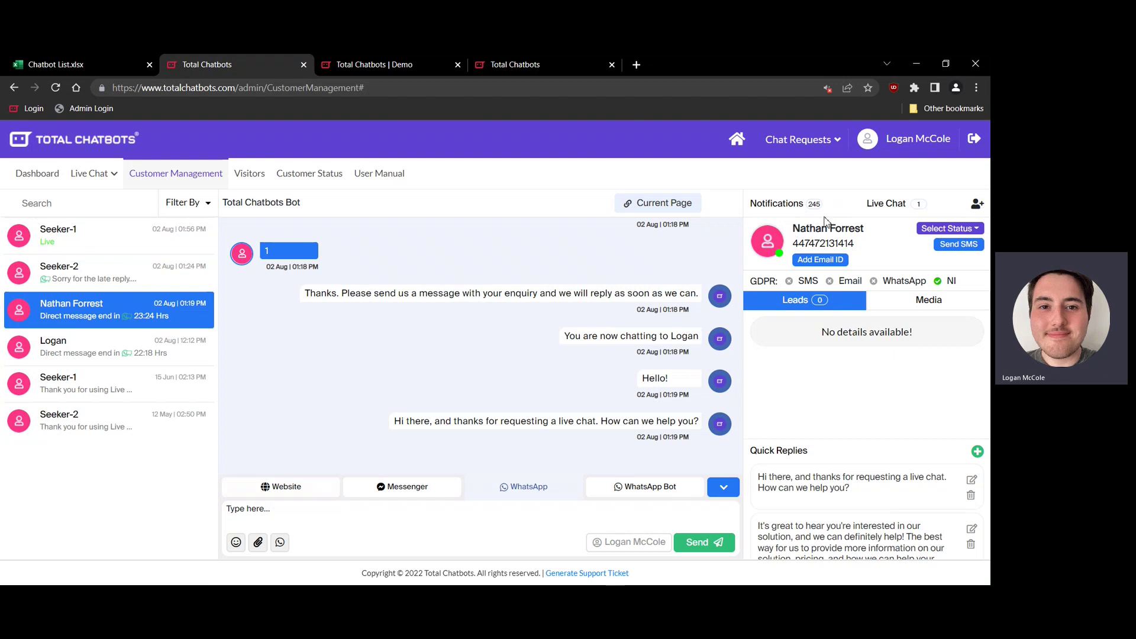
{"action": "left_click_drag", "start_coordinate": [793, 232], "coordinate": [847, 231]}
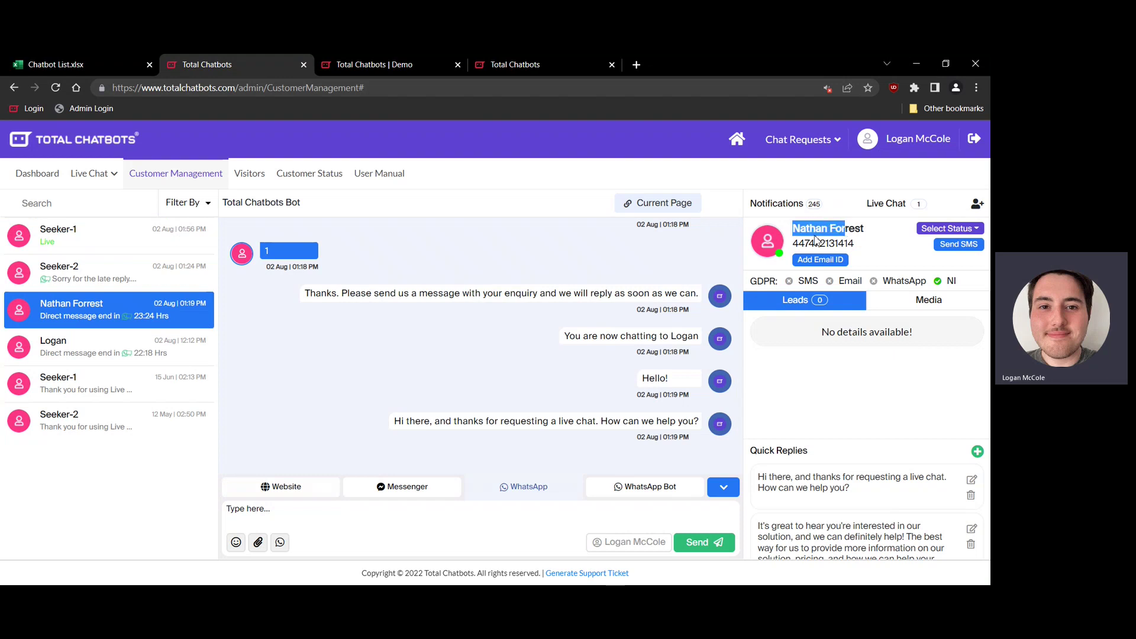
{"action": "double_click", "coordinate": [809, 238]}
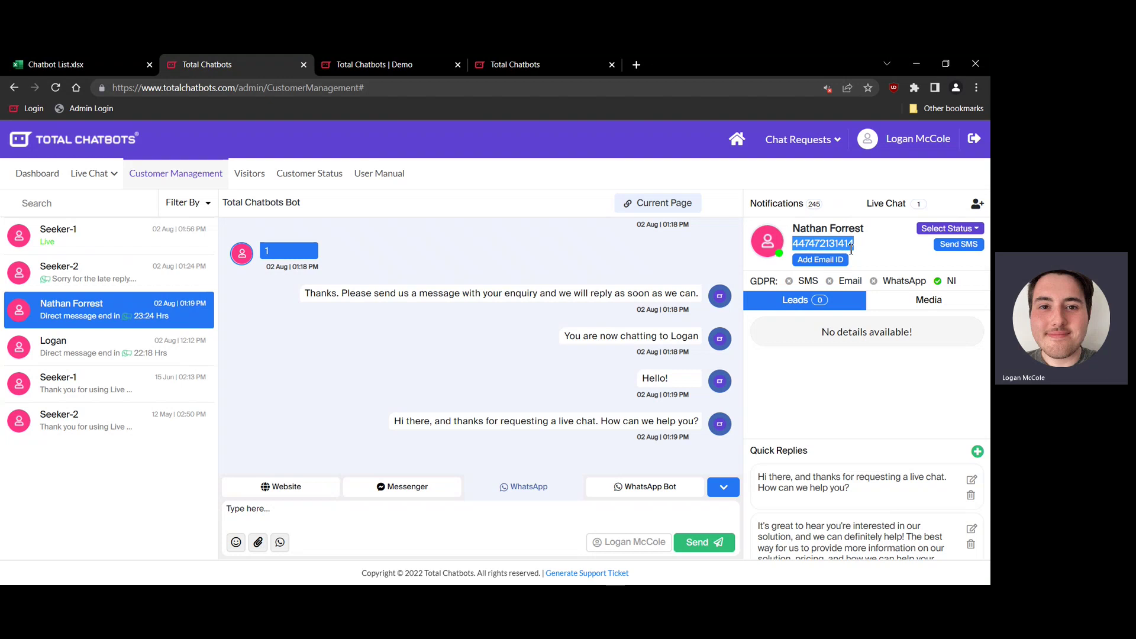
{"action": "left_click", "coordinate": [857, 249]}
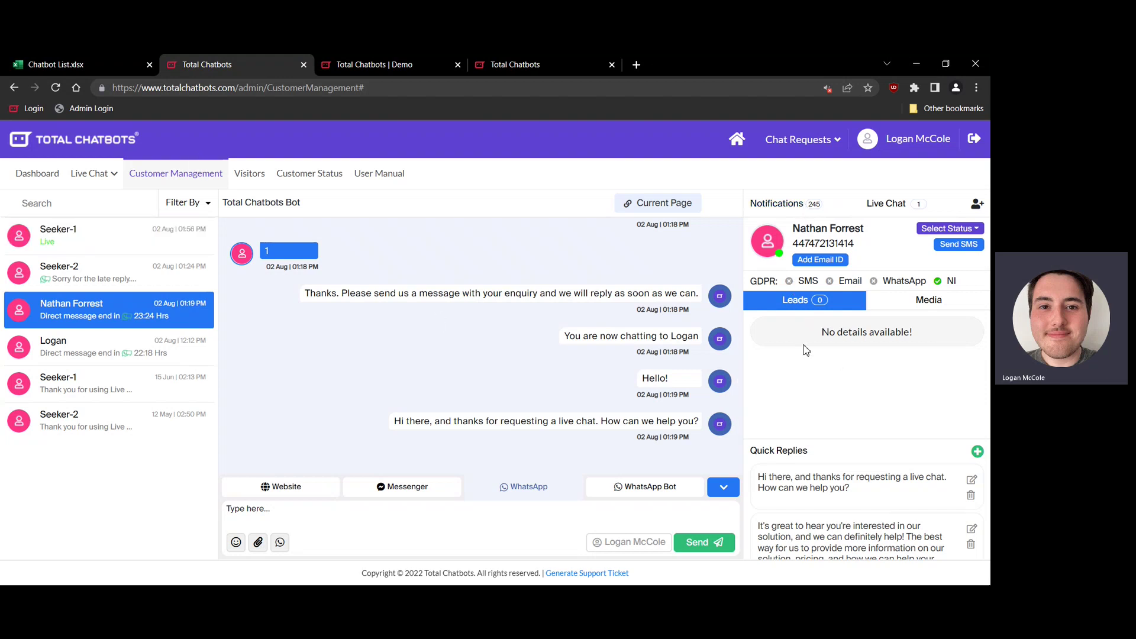
Step: Open the conversation dated 02 Aug 12:12 PM and look through the customer's list of leads
{"action": "left_click", "coordinate": [50, 343]}
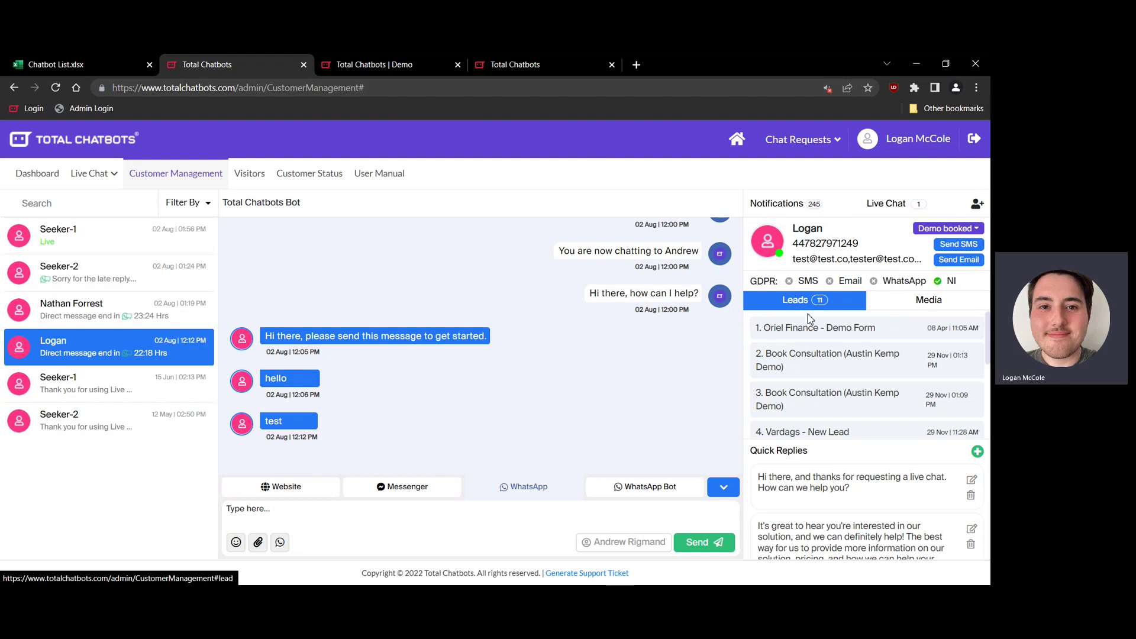
{"action": "scroll", "coordinate": [792, 355], "scroll_direction": "down", "scroll_amount": 3}
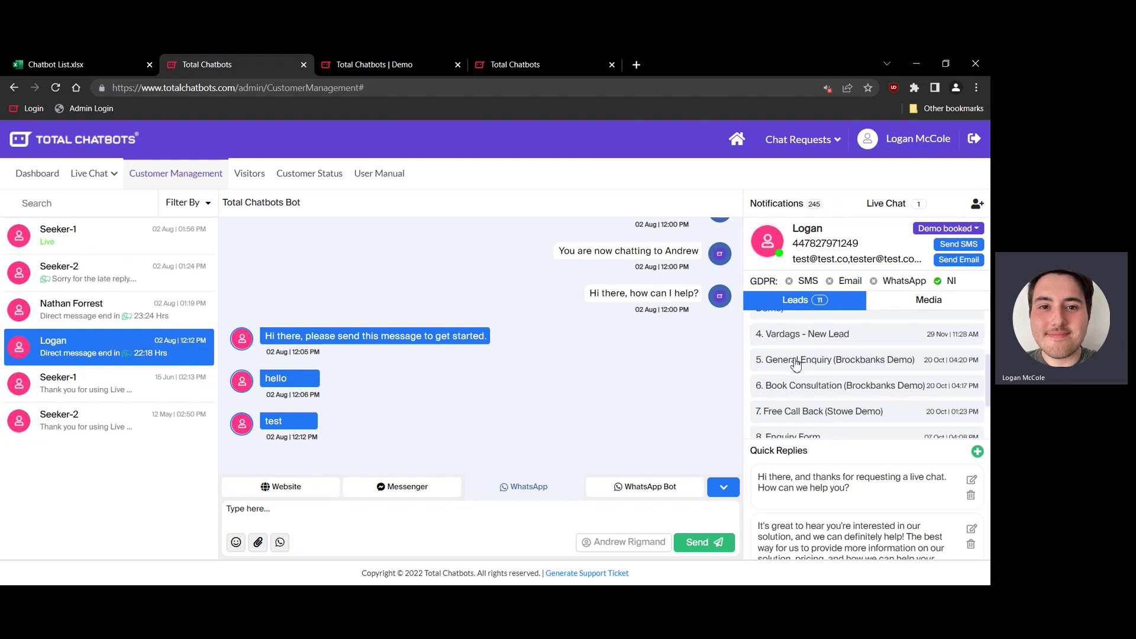
{"action": "scroll", "coordinate": [795, 364], "scroll_direction": "up", "scroll_amount": 3}
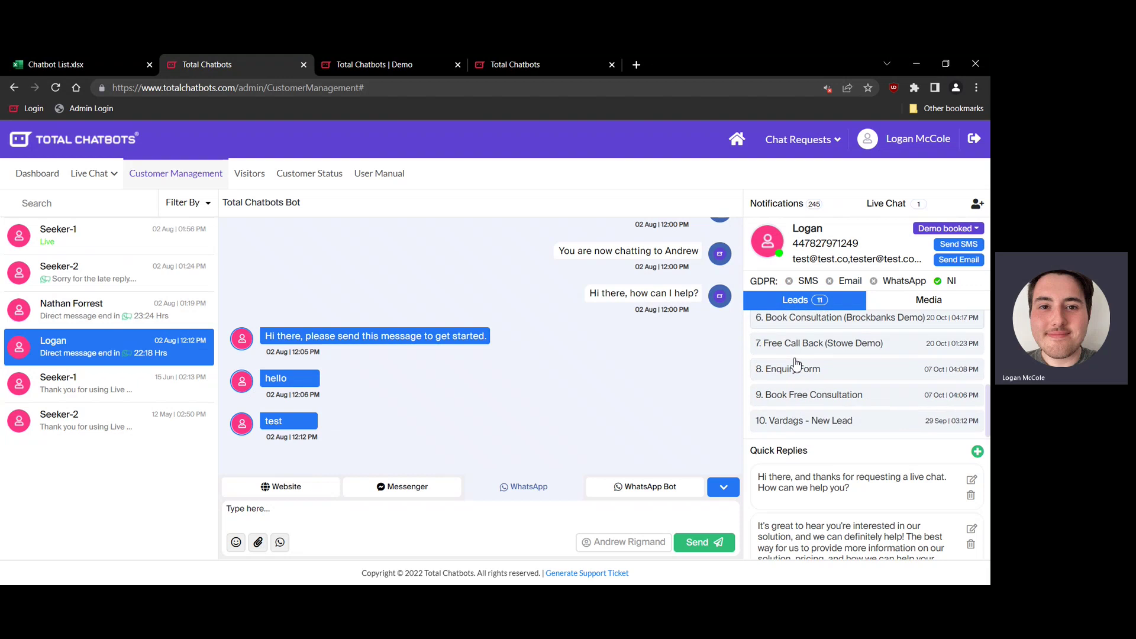
{"action": "scroll", "coordinate": [796, 363], "scroll_direction": "up", "scroll_amount": 1}
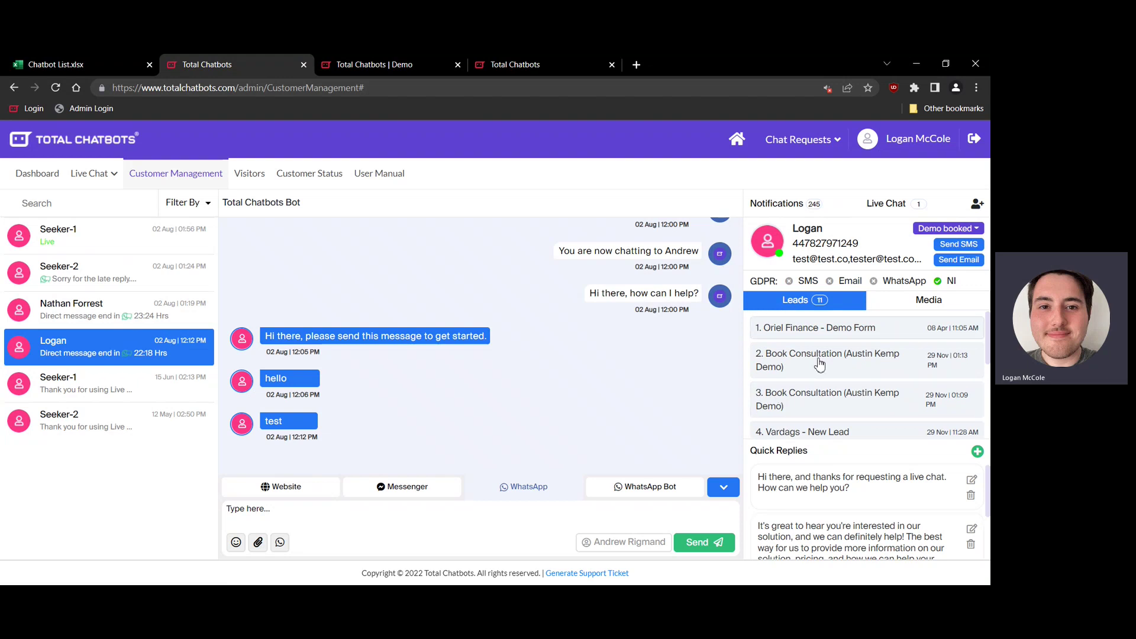
{"action": "scroll", "coordinate": [831, 397], "scroll_direction": "down", "scroll_amount": 4}
{"action": "scroll", "coordinate": [834, 398], "scroll_direction": "up", "scroll_amount": 1}
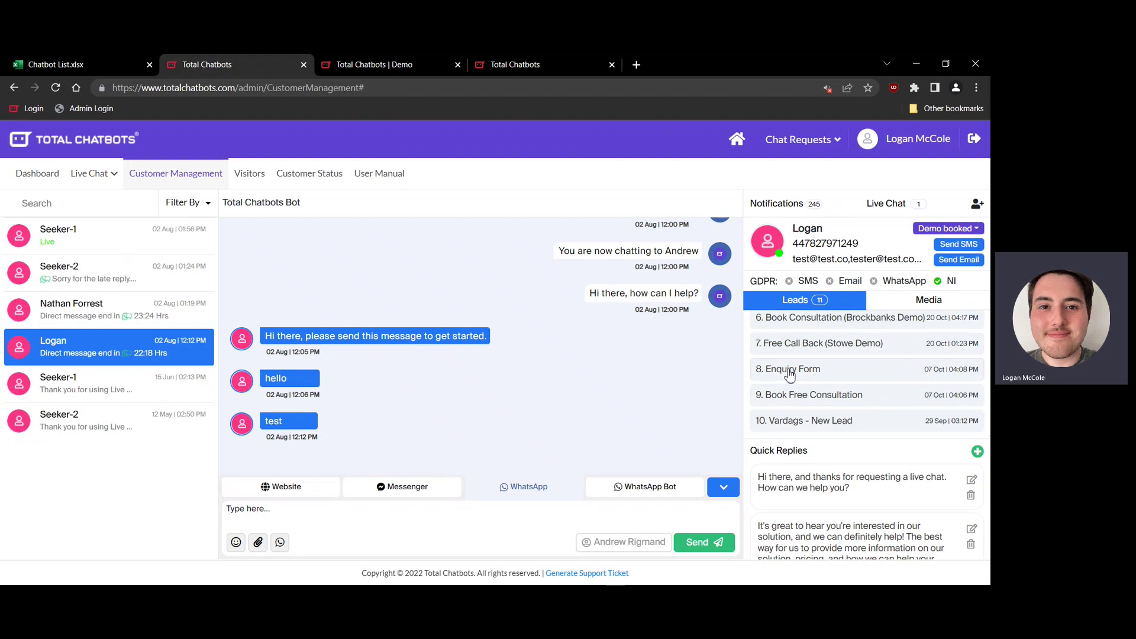
Step: View the answers in the Enquiry Form lead from 07 Oct 04:08 PM and close the form
{"action": "left_click", "coordinate": [789, 372]}
{"action": "left_click", "coordinate": [787, 368]}
{"action": "left_click", "coordinate": [781, 370]}
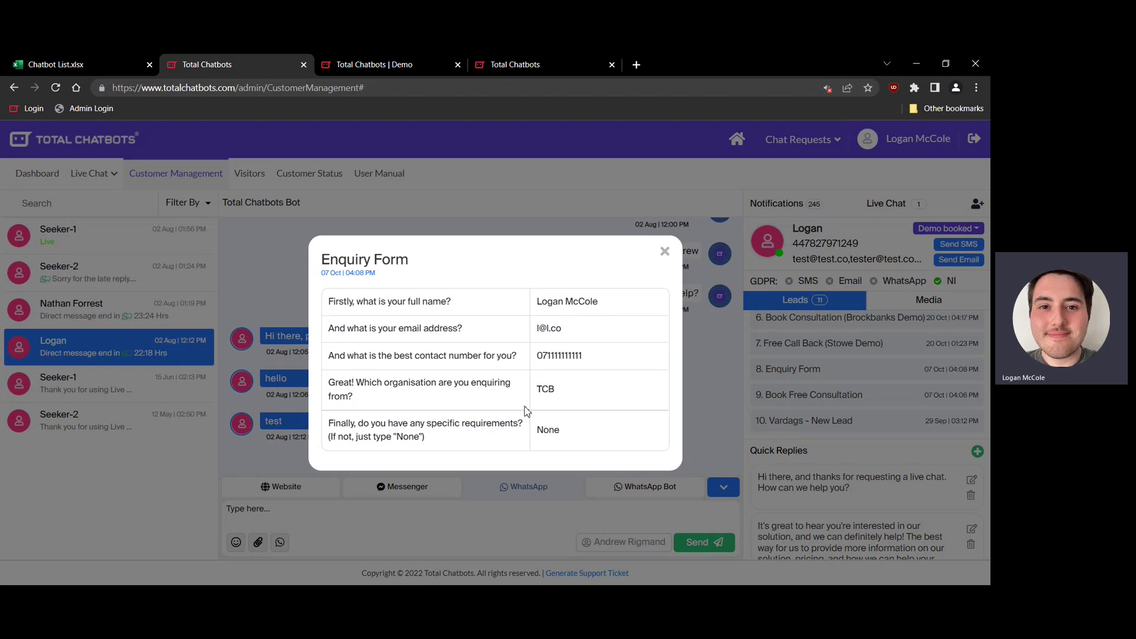
{"action": "left_click", "coordinate": [665, 252]}
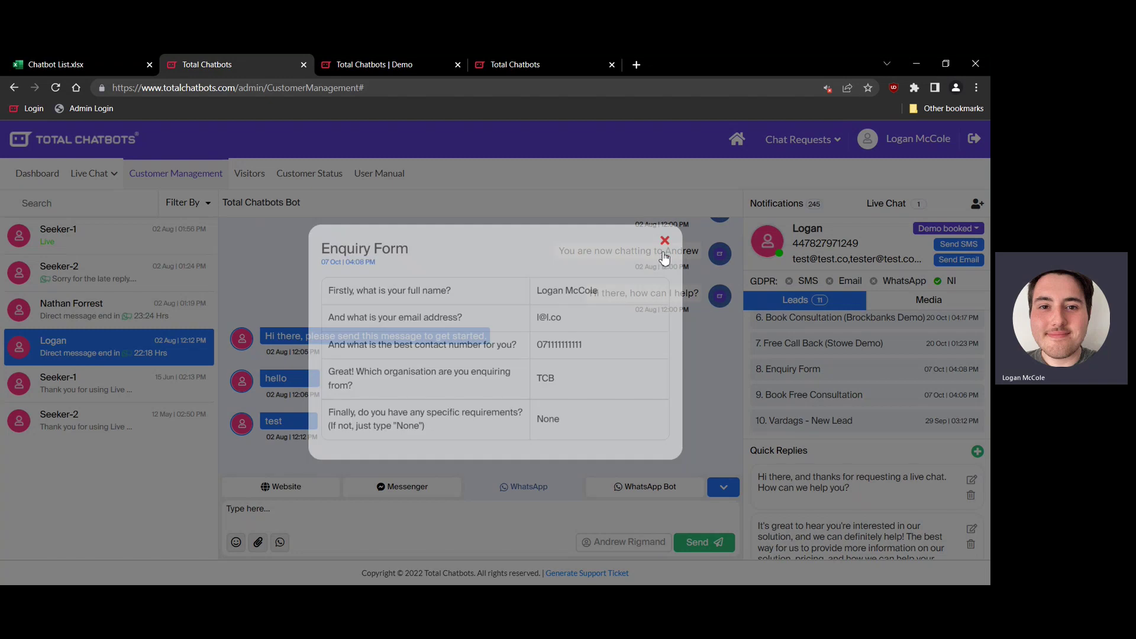
{"action": "scroll", "coordinate": [816, 346], "scroll_direction": "up", "scroll_amount": 5}
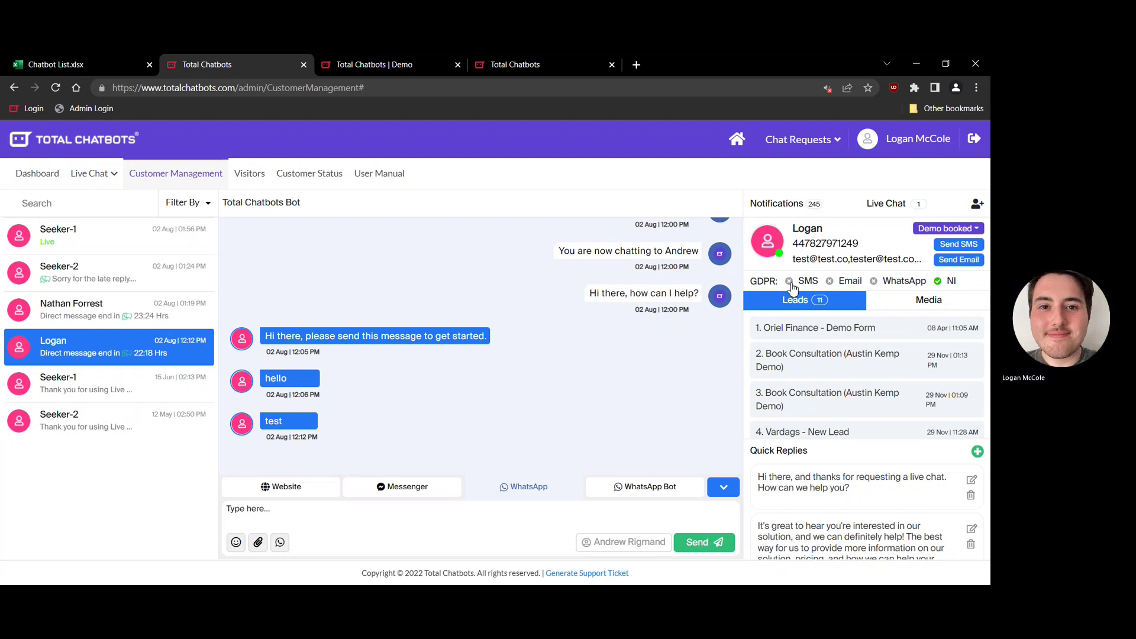
Step: Enable the customer's GDPR options SMS, Email and WhatsApp, and disable NI
{"action": "left_click", "coordinate": [790, 283]}
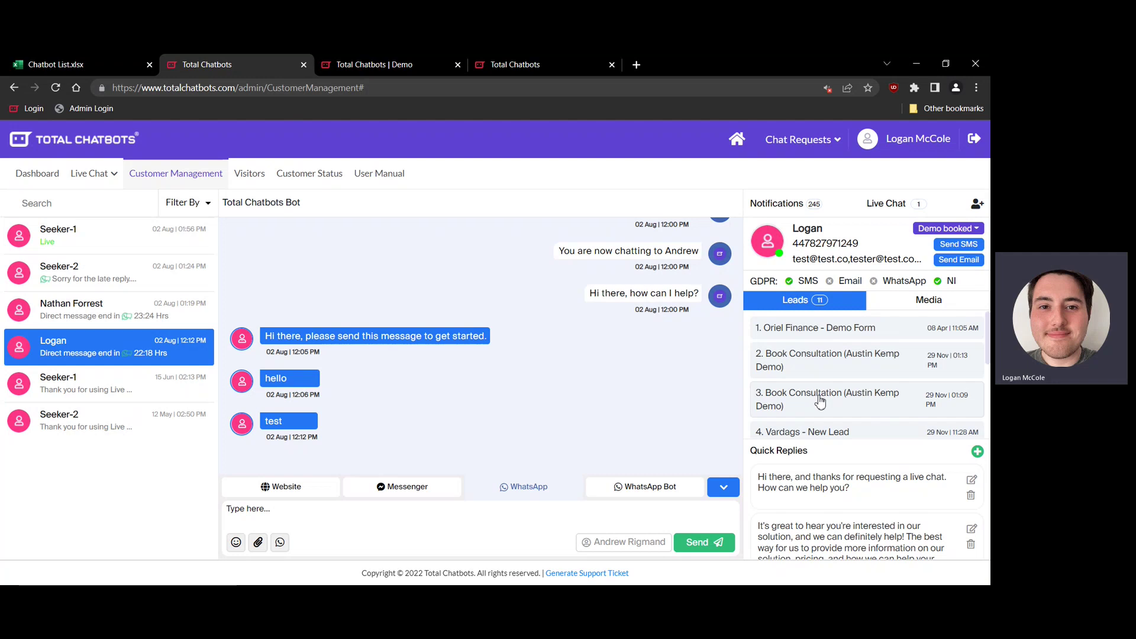
{"action": "left_click", "coordinate": [938, 281]}
{"action": "left_click", "coordinate": [829, 281]}
{"action": "left_click", "coordinate": [873, 281]}
Step: Revert the customer's GDPR preferences by disabling SMS, Email and WhatsApp and enabling NI
{"action": "left_click", "coordinate": [789, 281]}
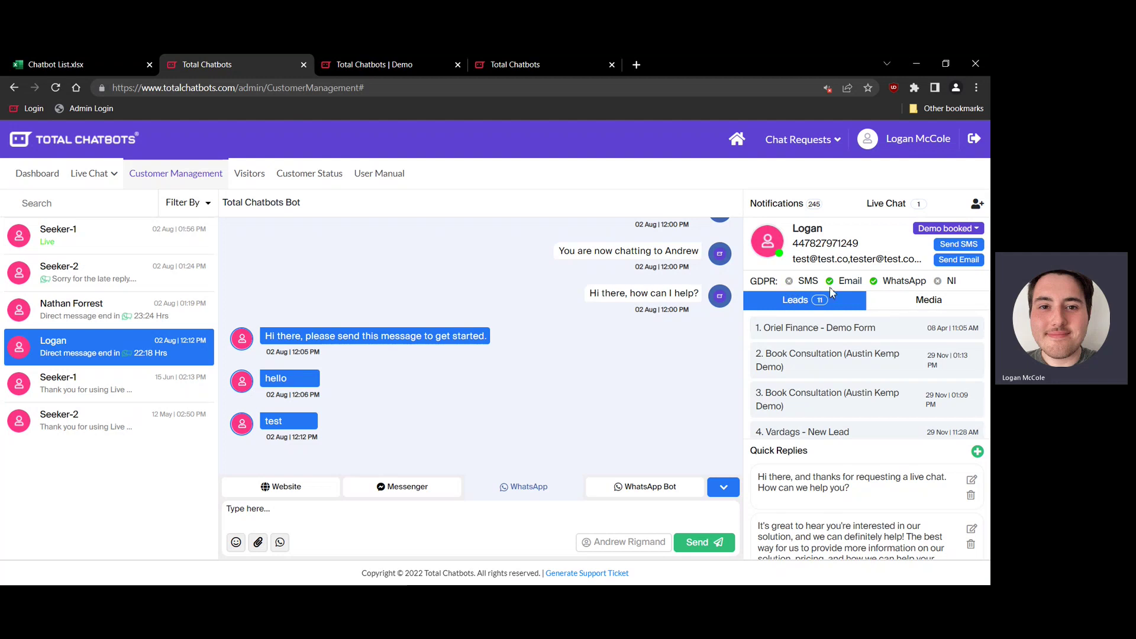
{"action": "left_click", "coordinate": [830, 281]}
{"action": "left_click", "coordinate": [874, 281]}
{"action": "left_click", "coordinate": [937, 281]}
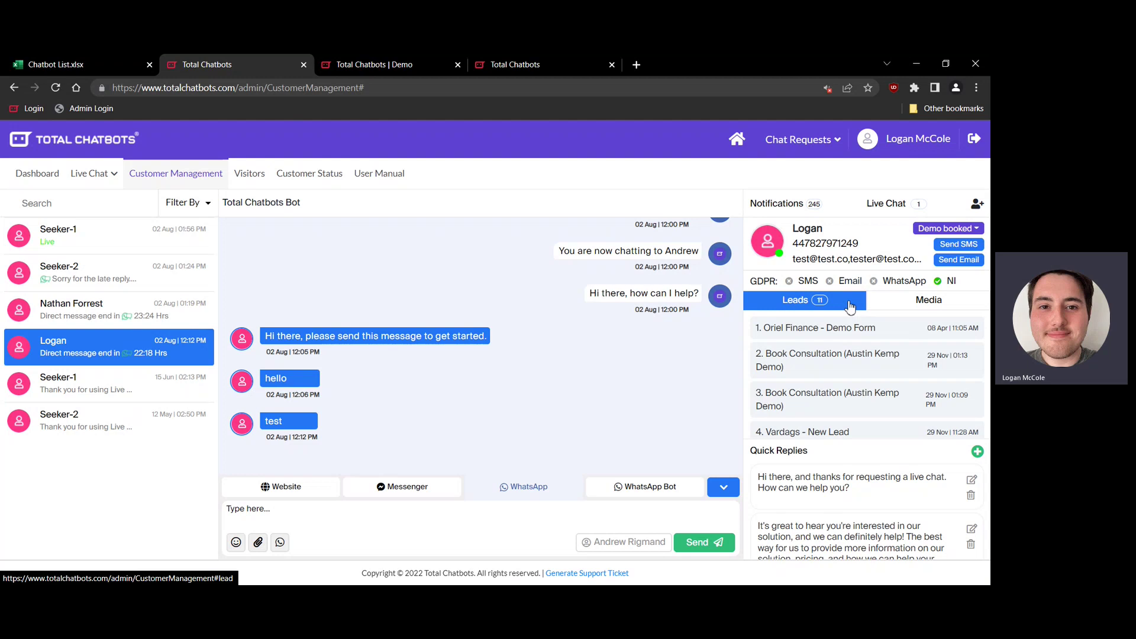
Step: Set the customer's GDPR consent to SMS, Email and WhatsApp again, with NI deselected
{"action": "left_click", "coordinate": [788, 283]}
{"action": "left_click", "coordinate": [829, 282]}
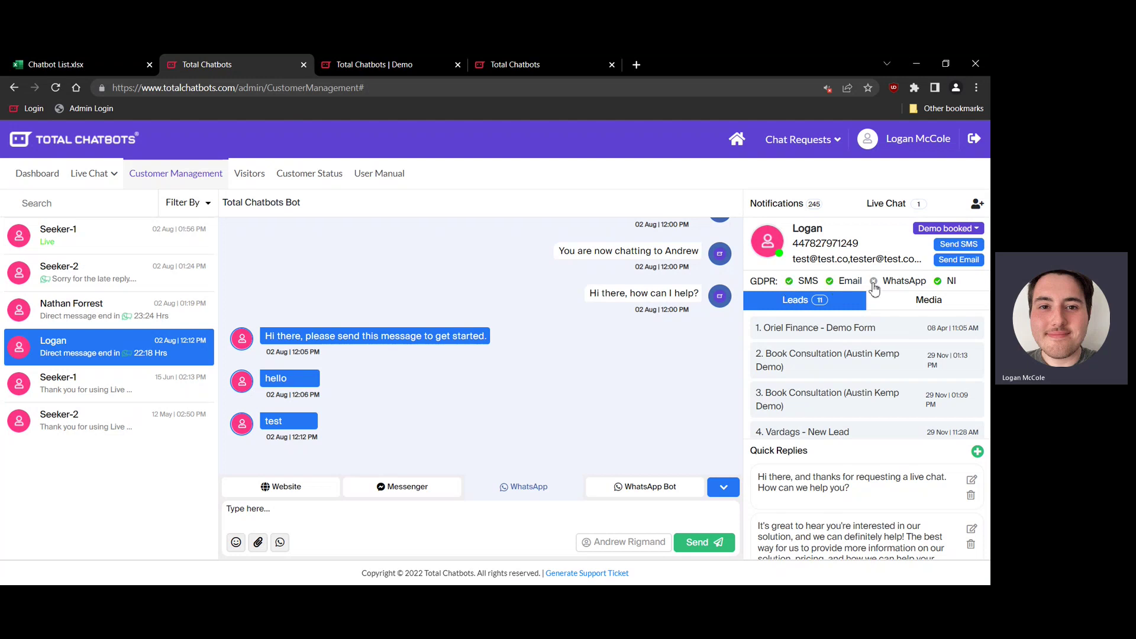
{"action": "left_click", "coordinate": [873, 283]}
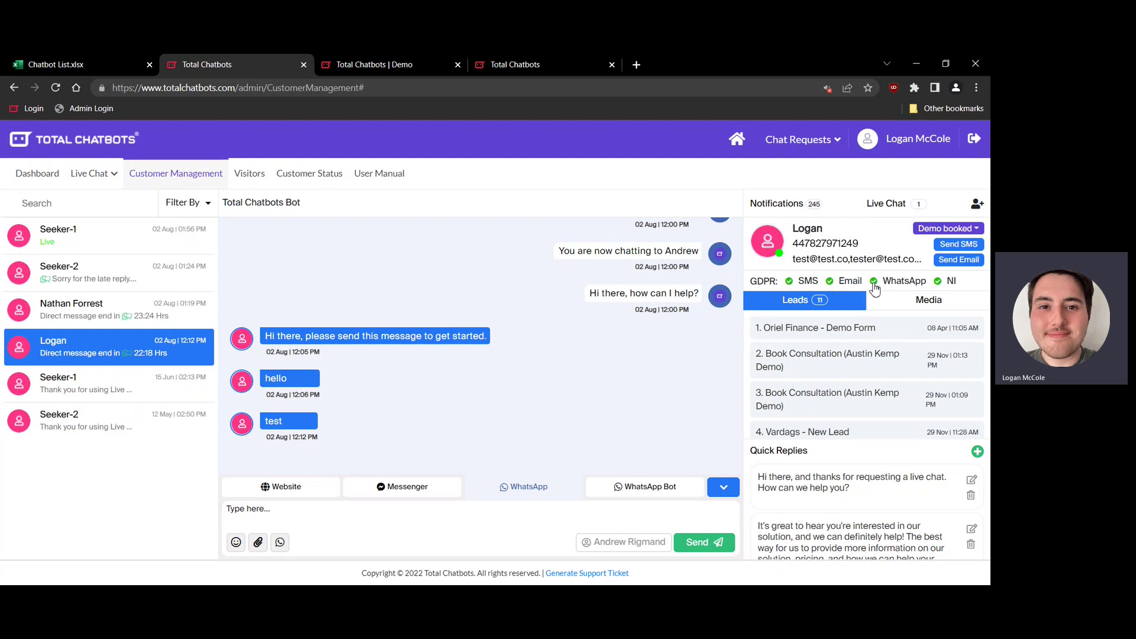
{"action": "left_click", "coordinate": [938, 282]}
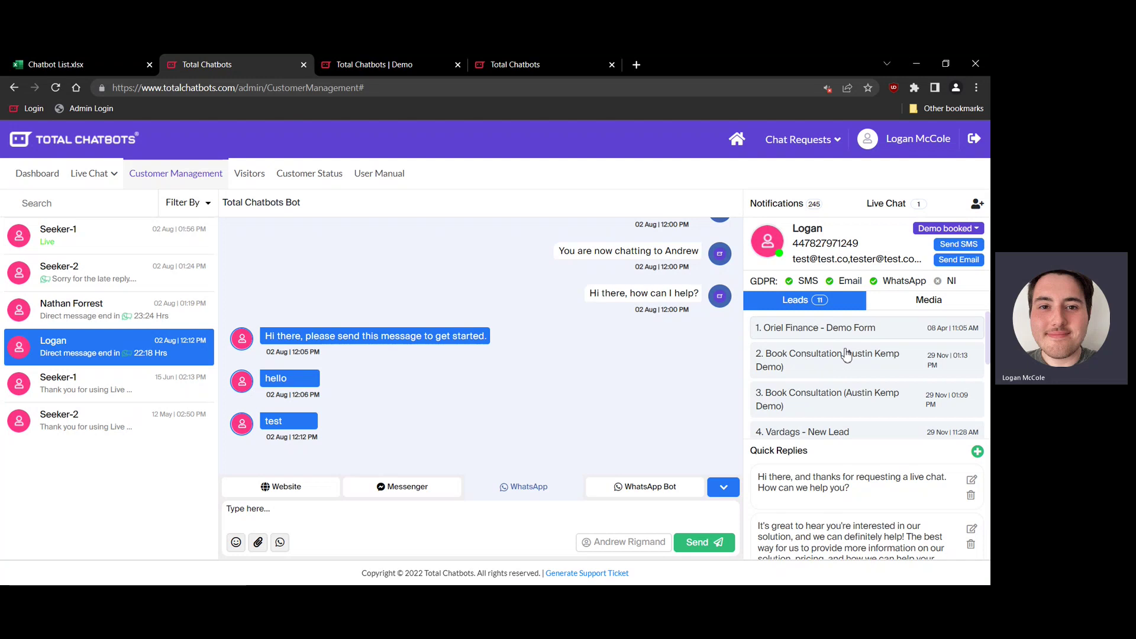
Step: View the customer's image, video, audio and document media, check the leads list, and return to the media
{"action": "left_click", "coordinate": [926, 305]}
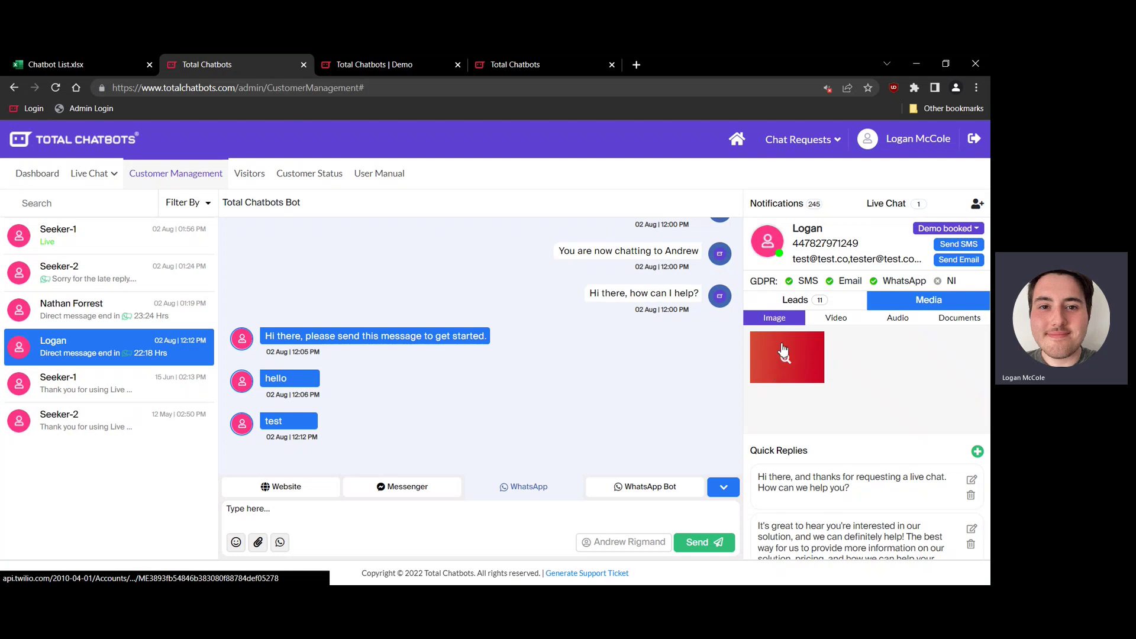
{"action": "left_click", "coordinate": [835, 321]}
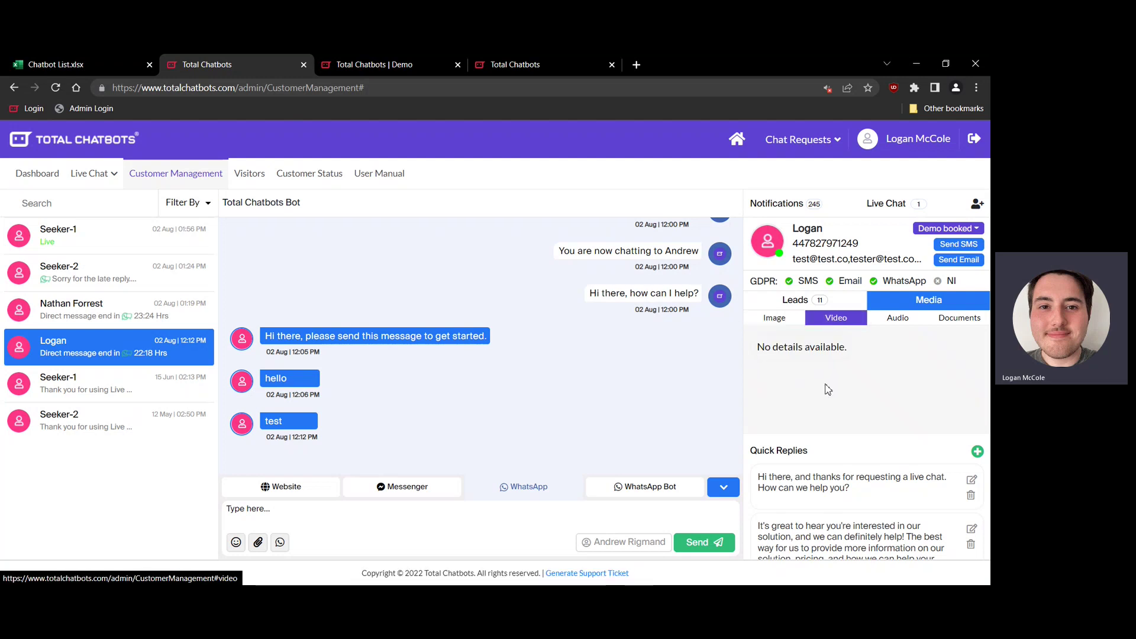
{"action": "left_click", "coordinate": [897, 320]}
{"action": "left_click", "coordinate": [959, 322]}
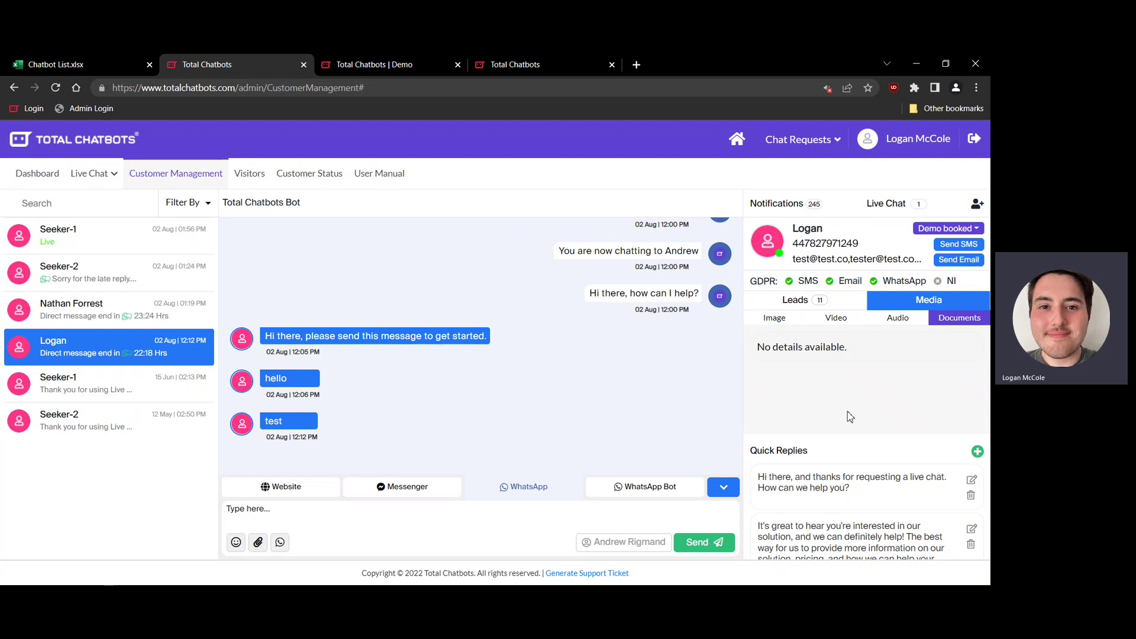
{"action": "left_click", "coordinate": [794, 300]}
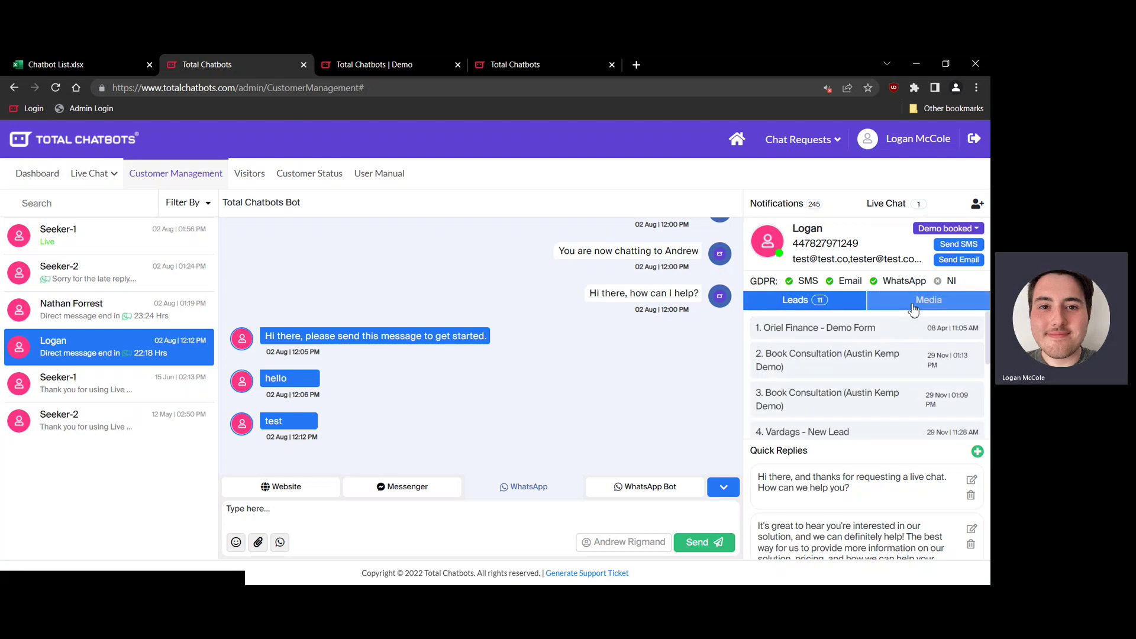
{"action": "left_click", "coordinate": [932, 300]}
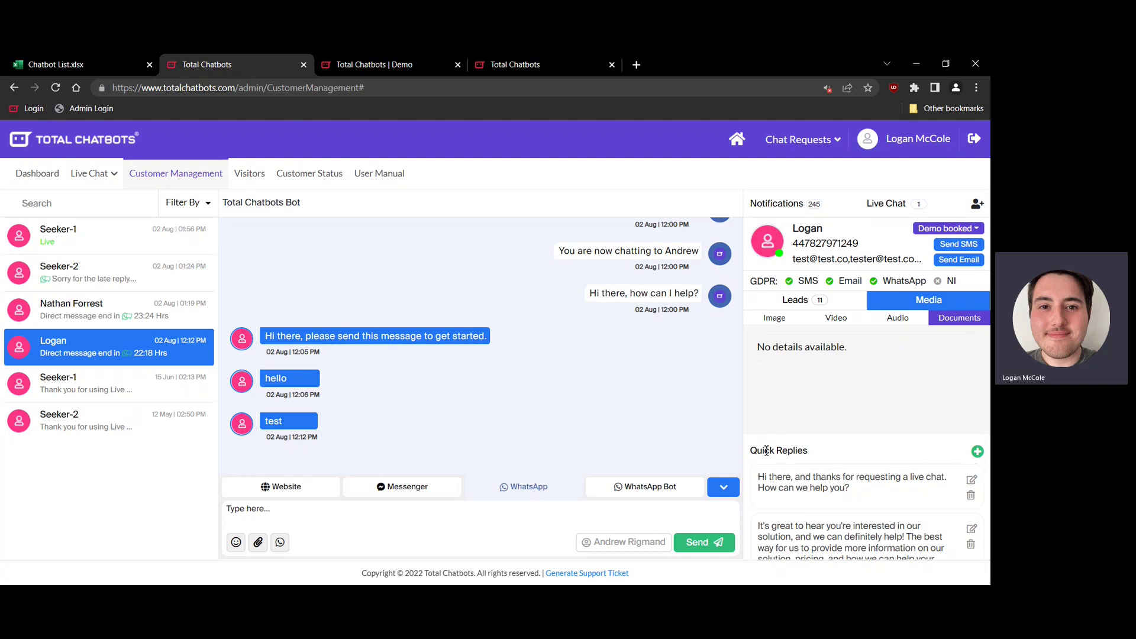
Step: Add a new quick reply with the text "Hello!" and find it at the end of the quick replies
{"action": "left_click", "coordinate": [976, 454]}
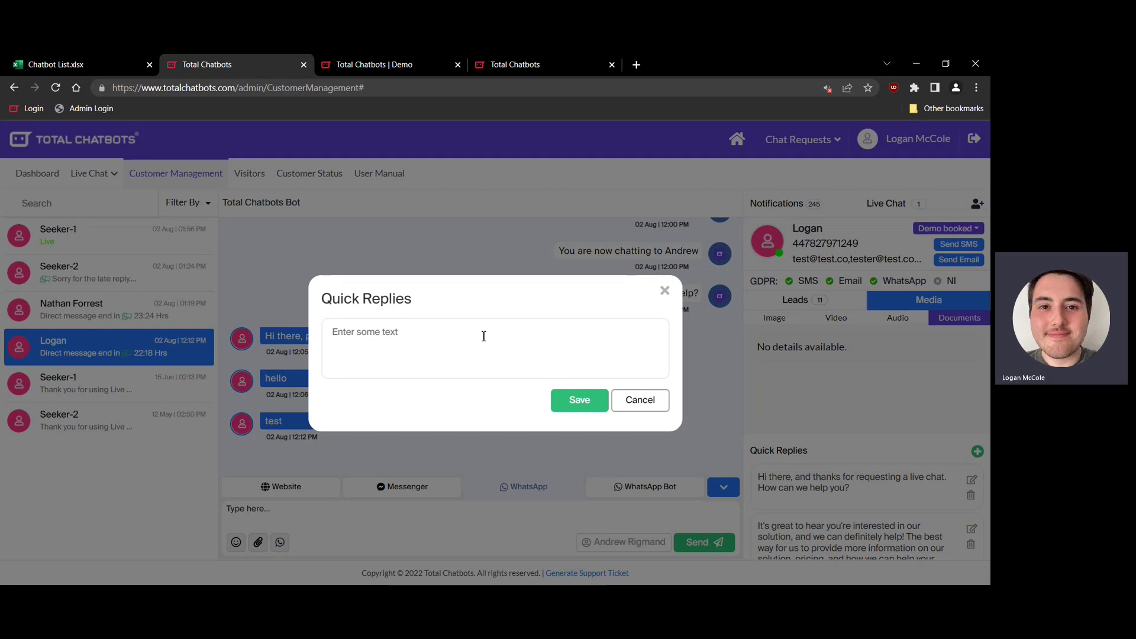
{"action": "type", "text": "Hello!"}
{"action": "left_click", "coordinate": [582, 408]}
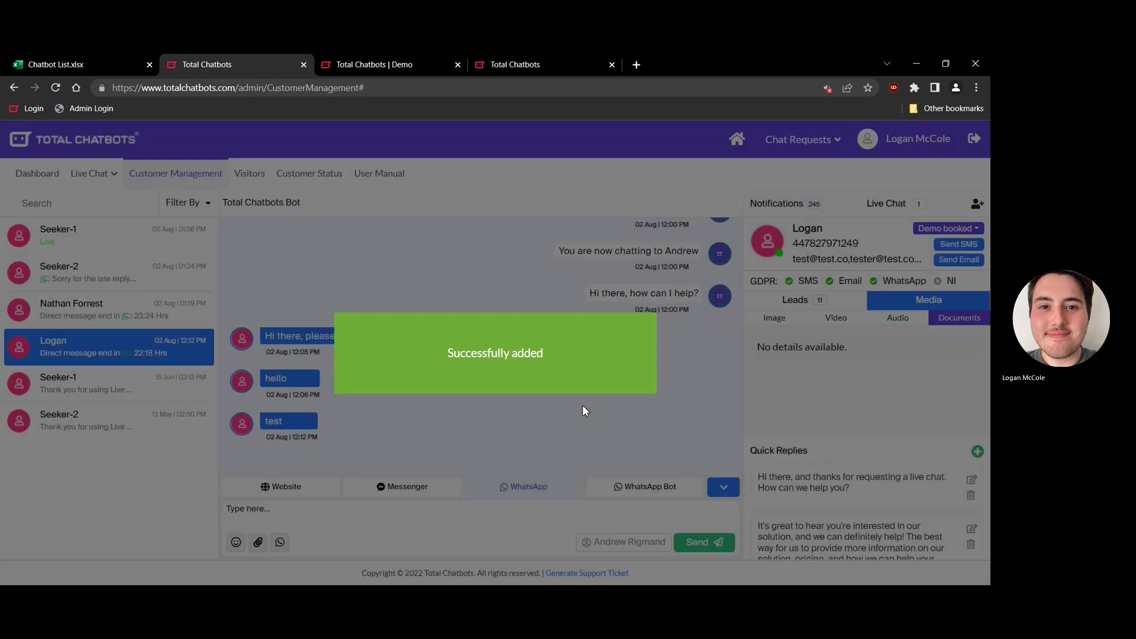
{"action": "scroll", "coordinate": [828, 521], "scroll_direction": "down", "scroll_amount": 5}
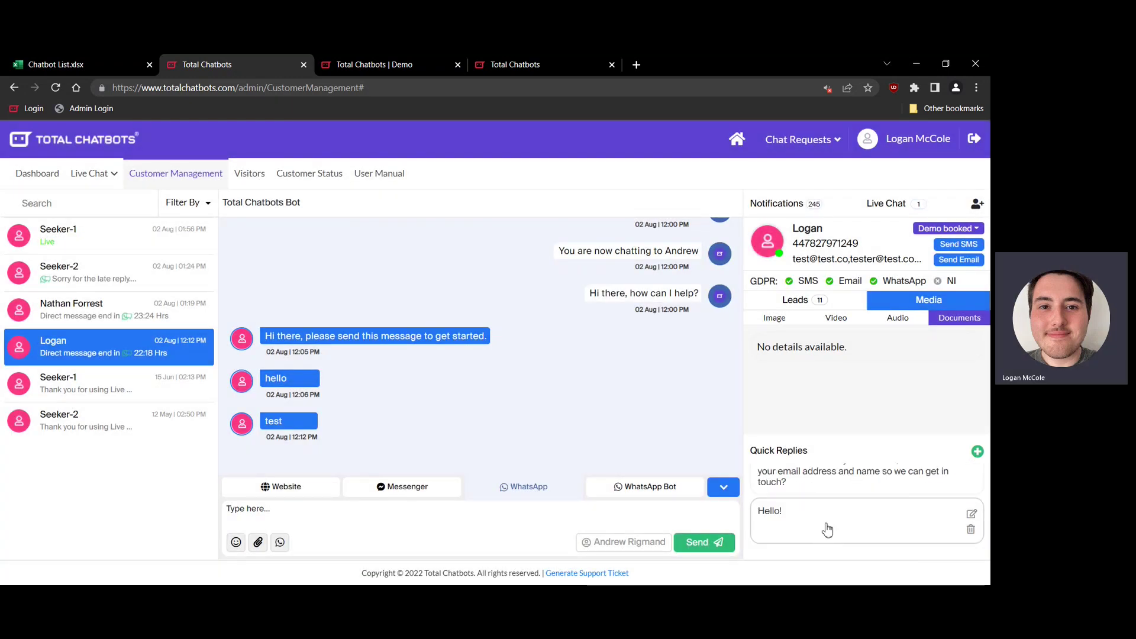
Step: Send the "Hello!" quick reply to Seeker-1 in the live chat
{"action": "left_click", "coordinate": [102, 249]}
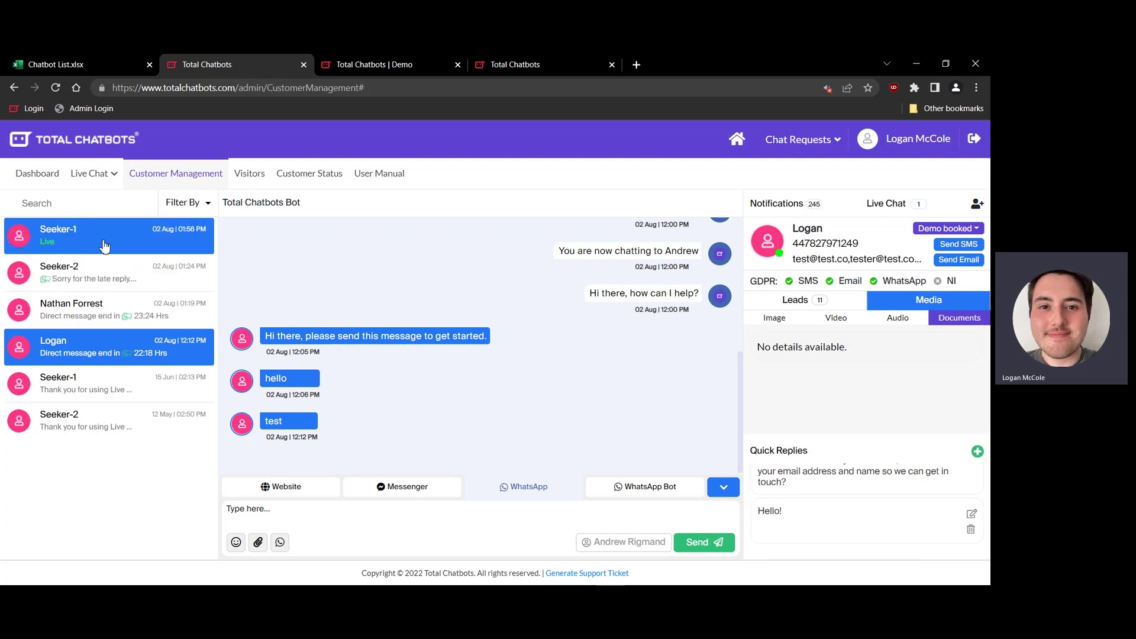
{"action": "left_click", "coordinate": [303, 512]}
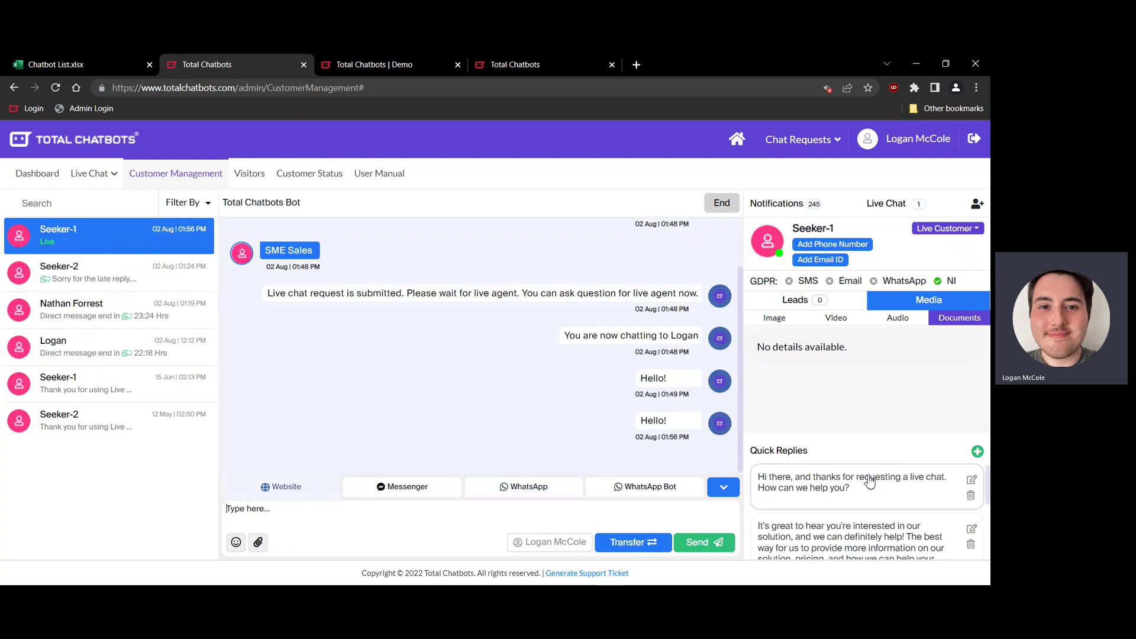
{"action": "scroll", "coordinate": [849, 534], "scroll_direction": "down", "scroll_amount": 3}
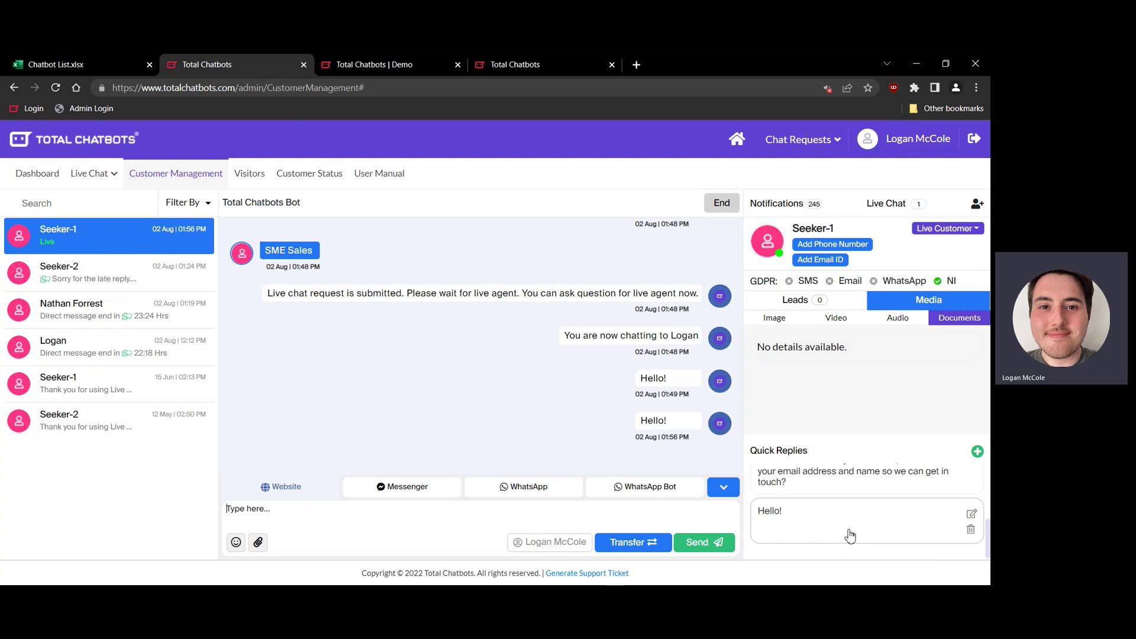
{"action": "left_click", "coordinate": [785, 535]}
{"action": "triple_click", "coordinate": [526, 518]}
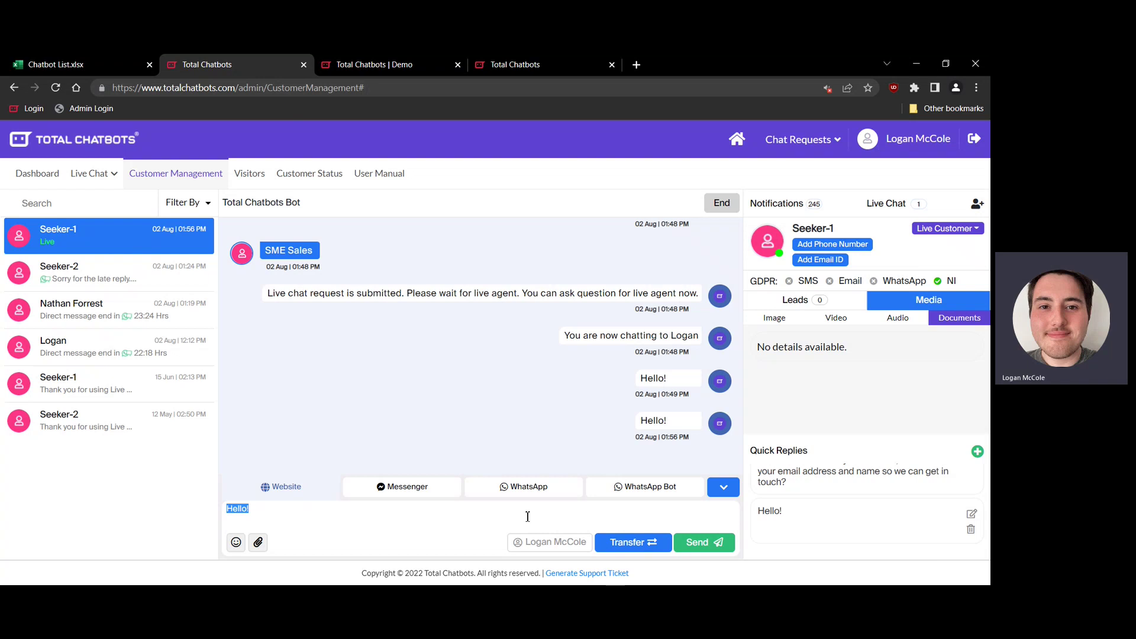
{"action": "left_click", "coordinate": [704, 542]}
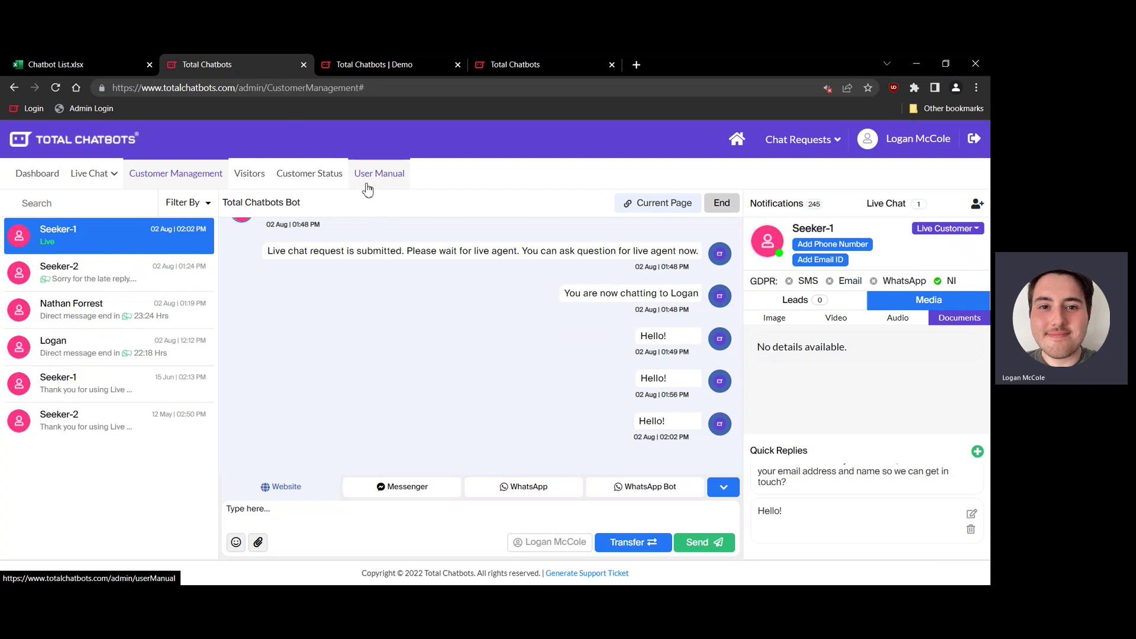
Step: Open the User Manual from the home page and expand its User Manual category to show the topics
{"action": "left_click", "coordinate": [738, 142]}
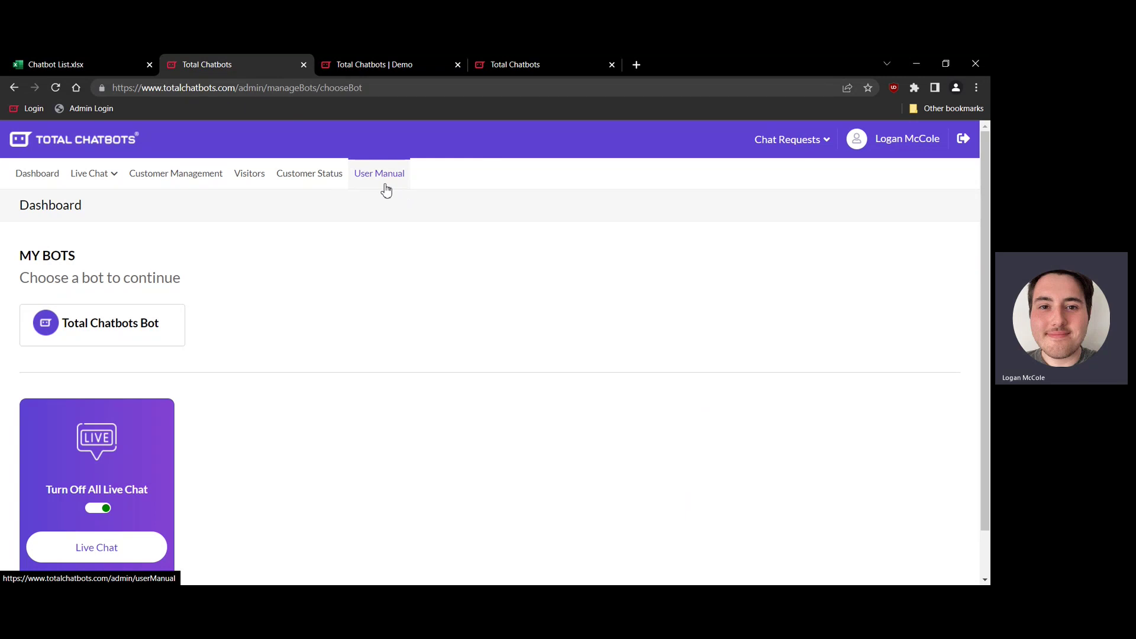
{"action": "left_click", "coordinate": [386, 188]}
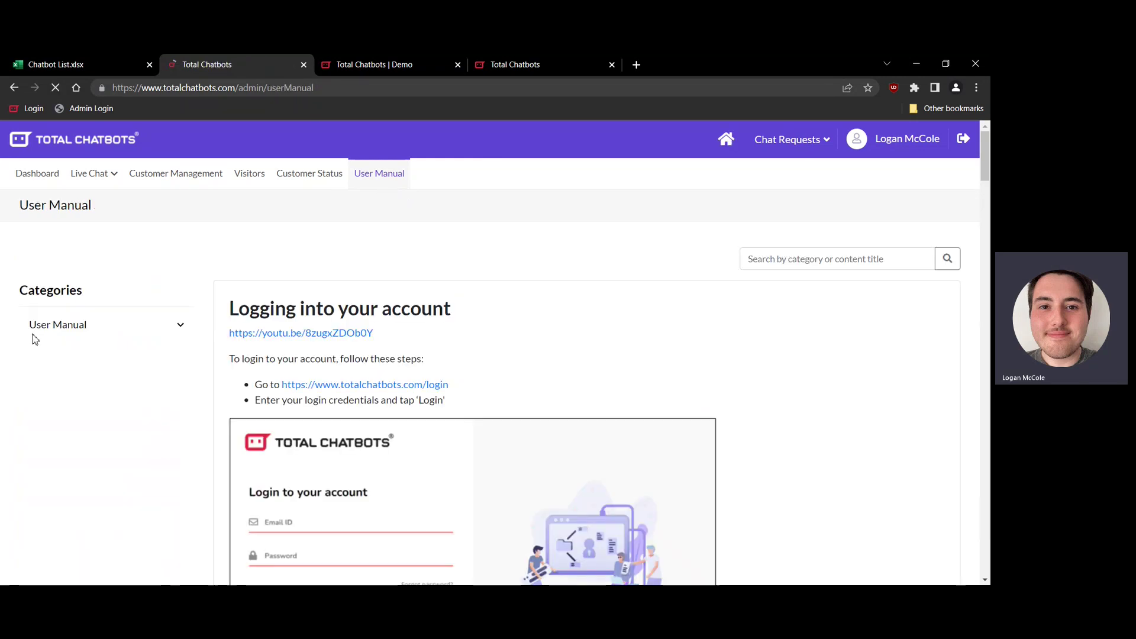
{"action": "left_click", "coordinate": [33, 333]}
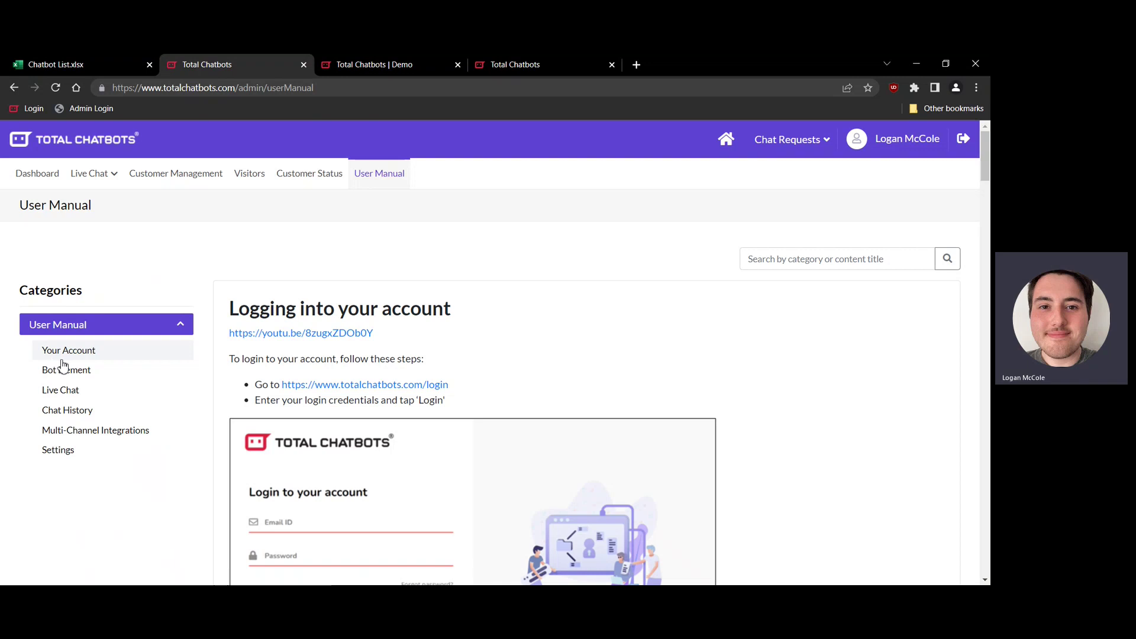
{"action": "left_click", "coordinate": [45, 372]}
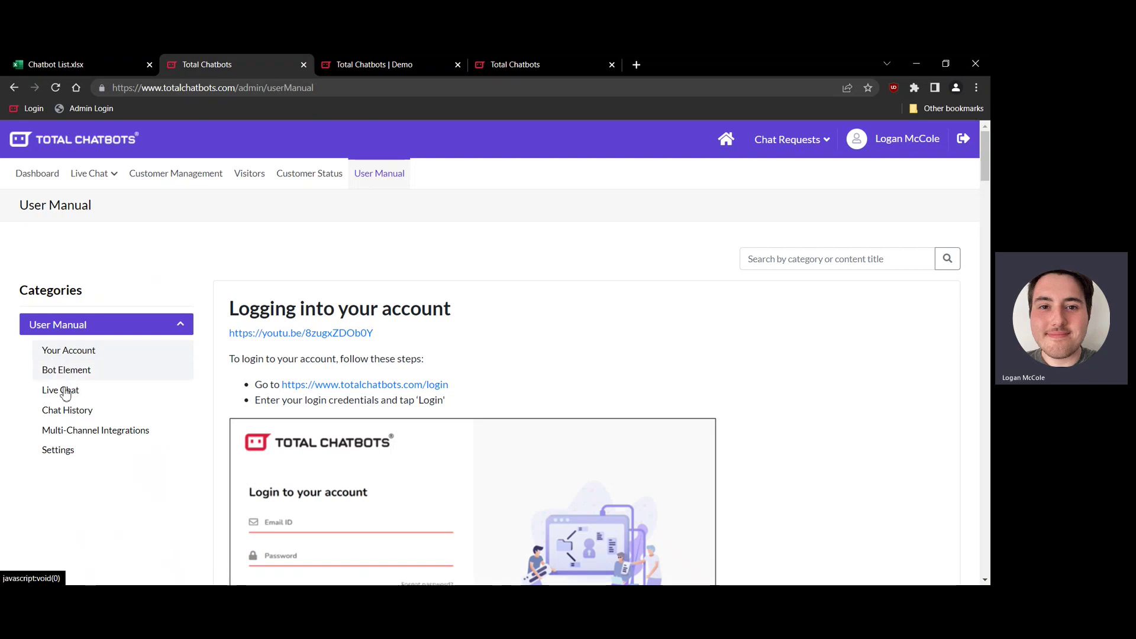